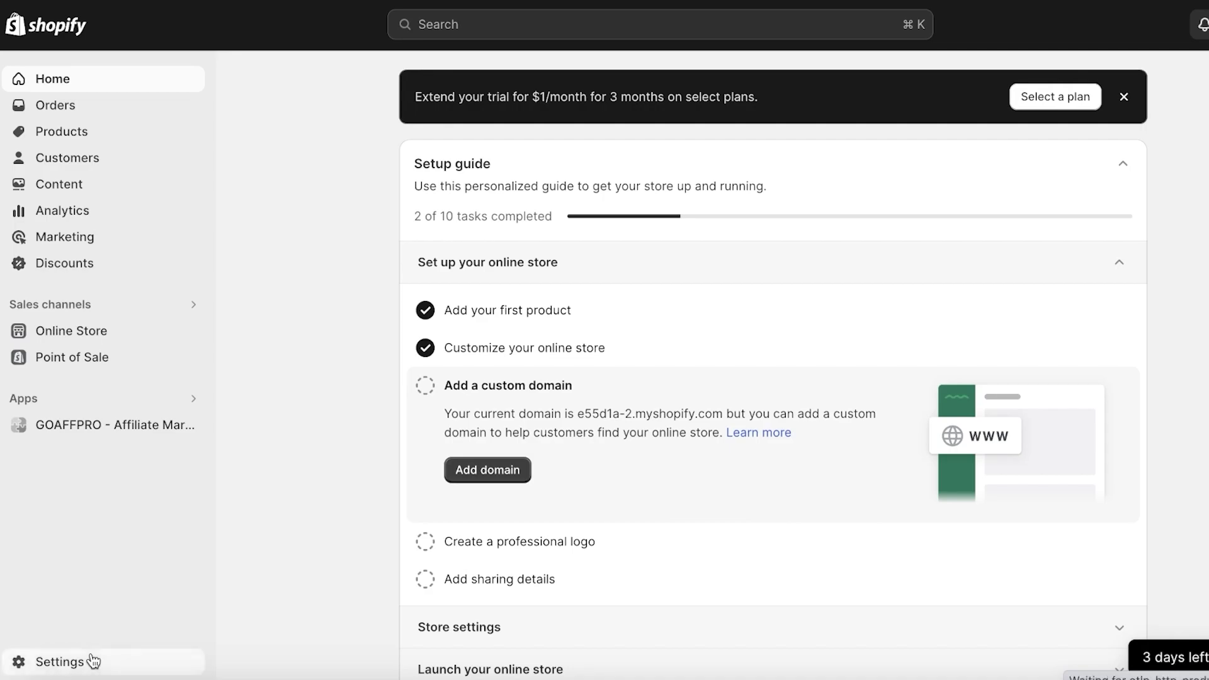
- From Settings > Apps and sales channels, search the App Store for 'facebook and instagram' and open Meta's app
left_click(92, 661)
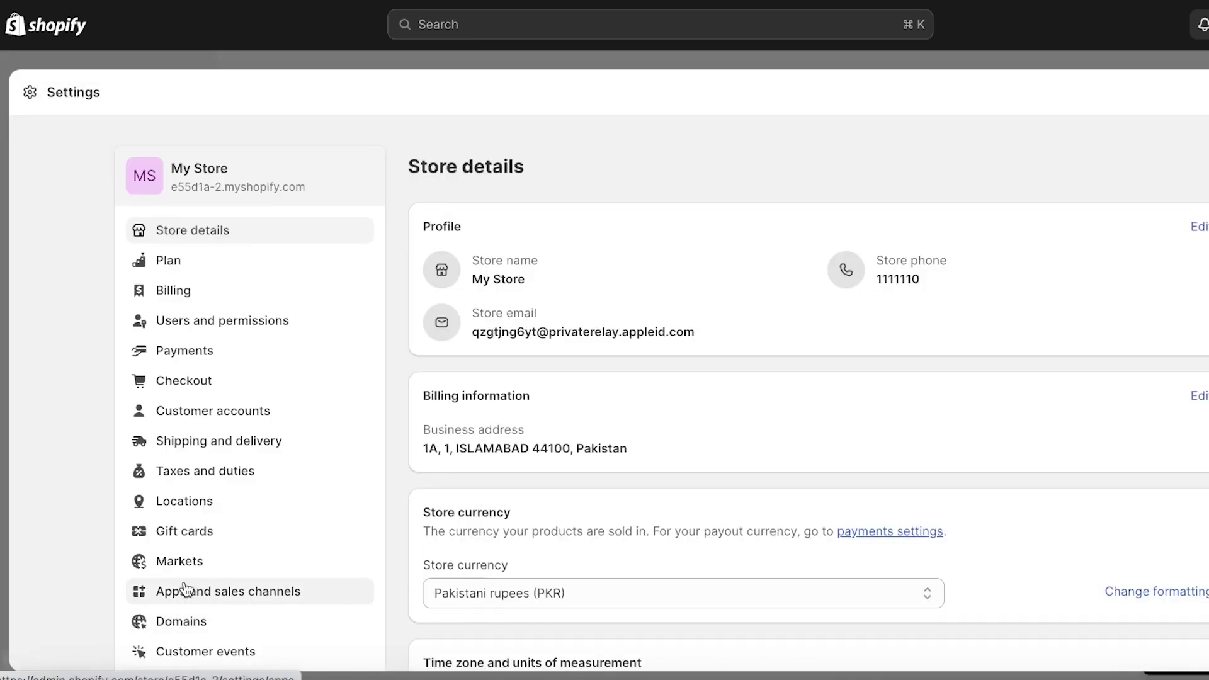
left_click(185, 590)
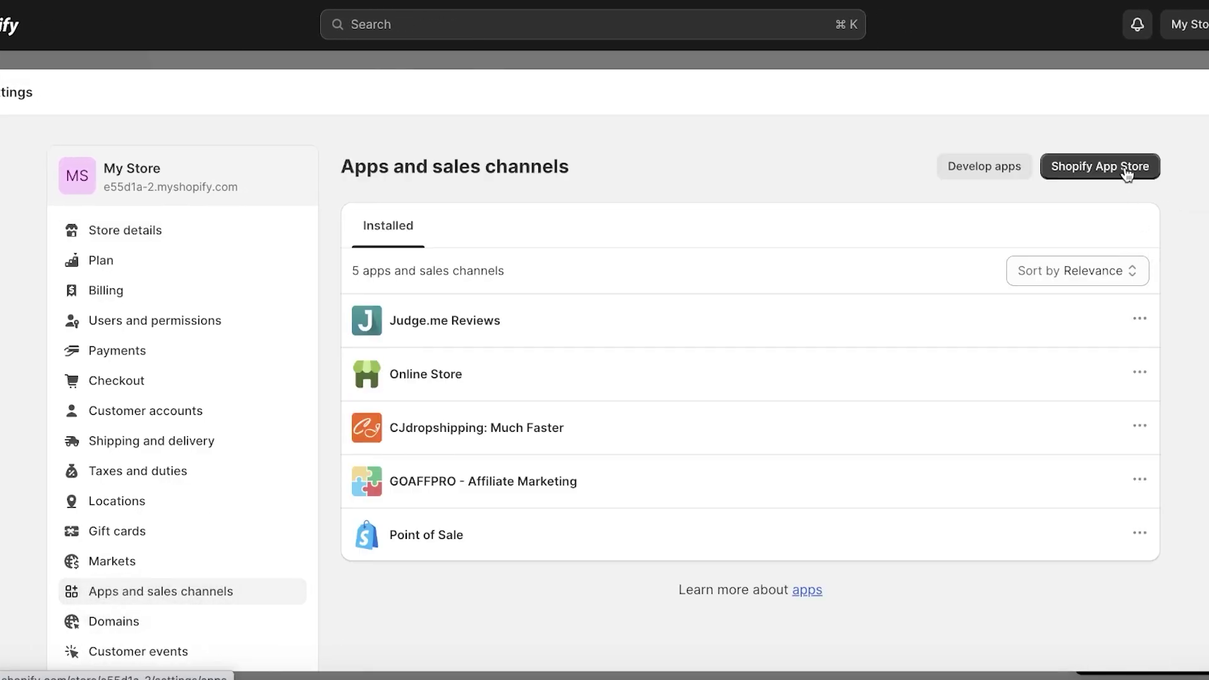
left_click(1126, 167)
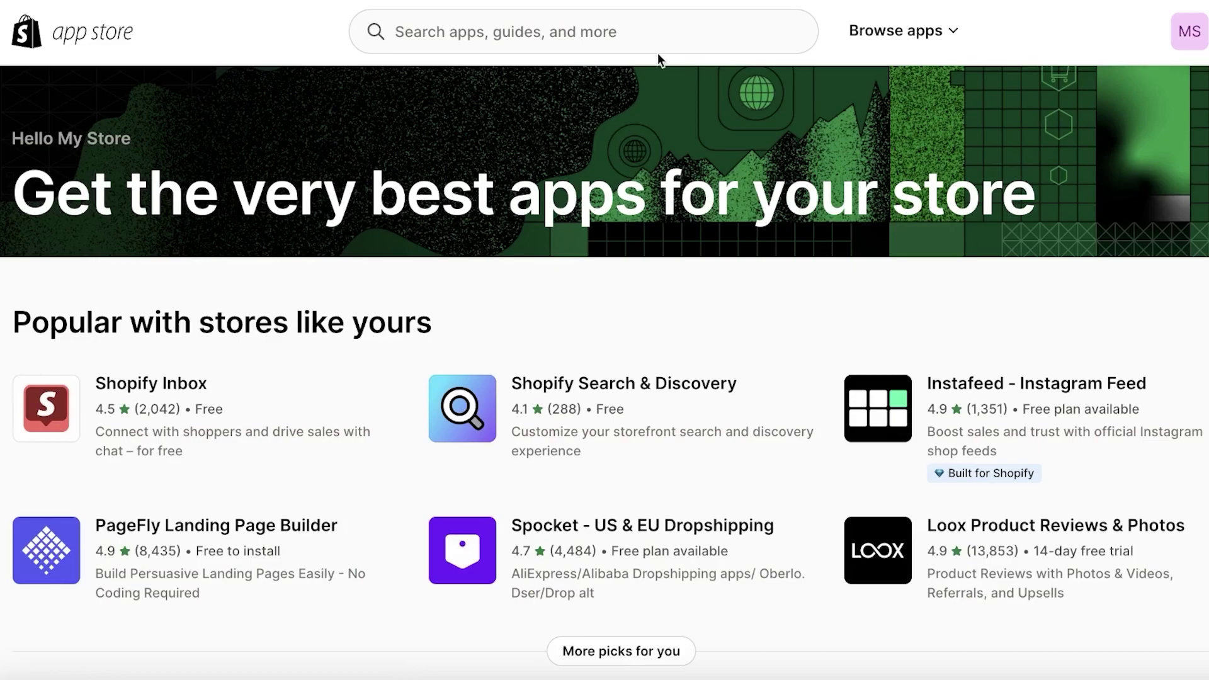
left_click(658, 15)
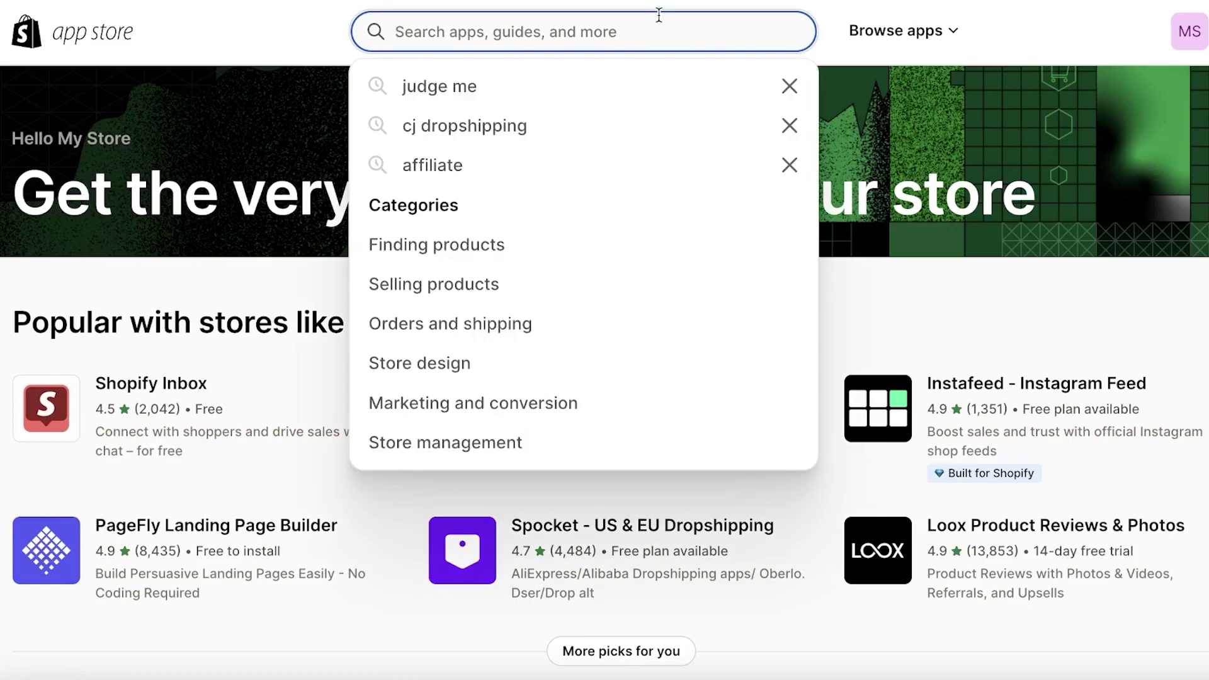
type("facebook and instagram")
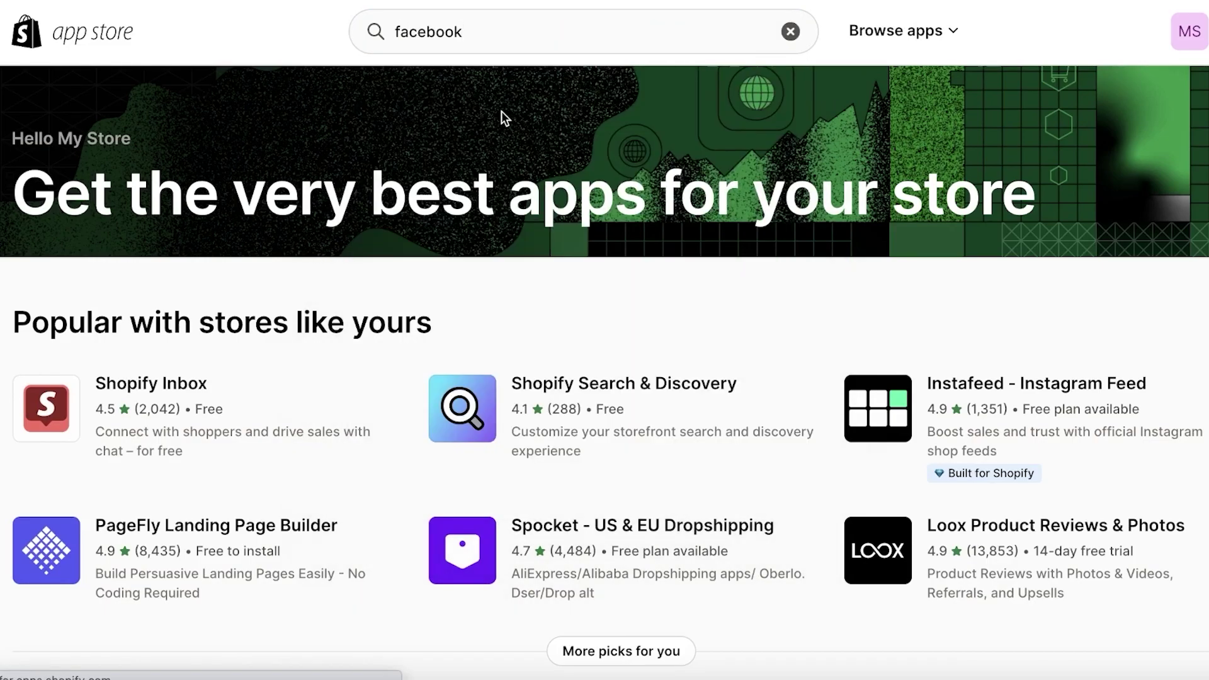
key("Return")
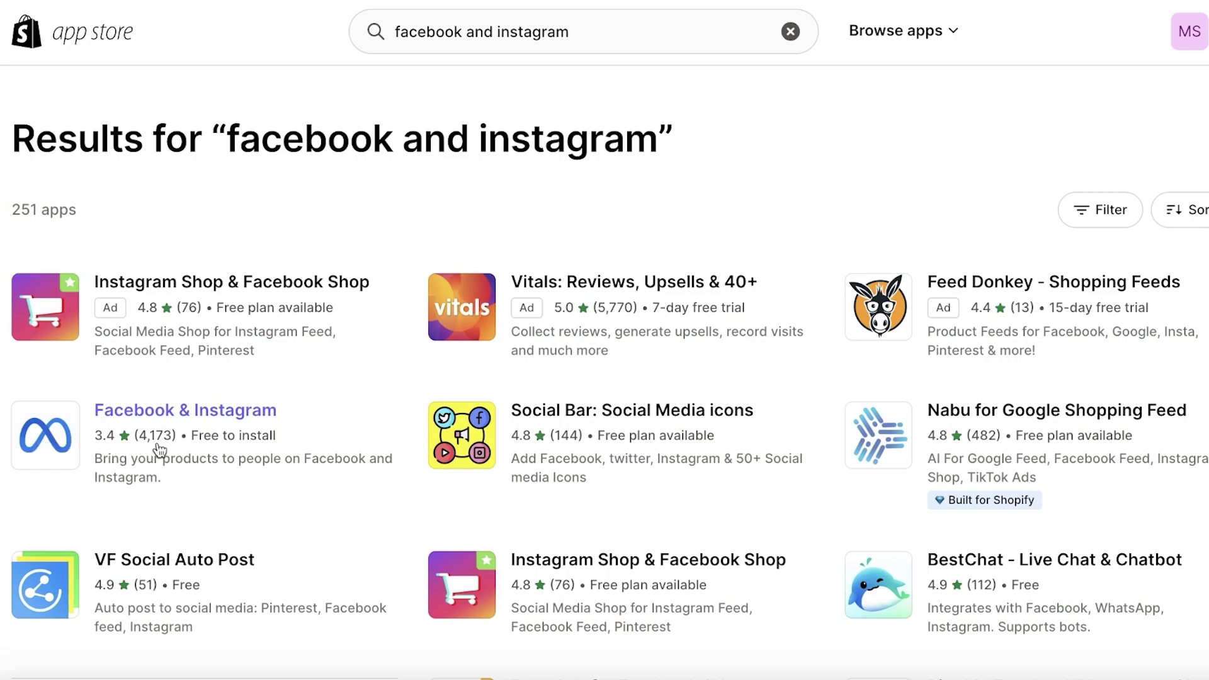
left_click(71, 454)
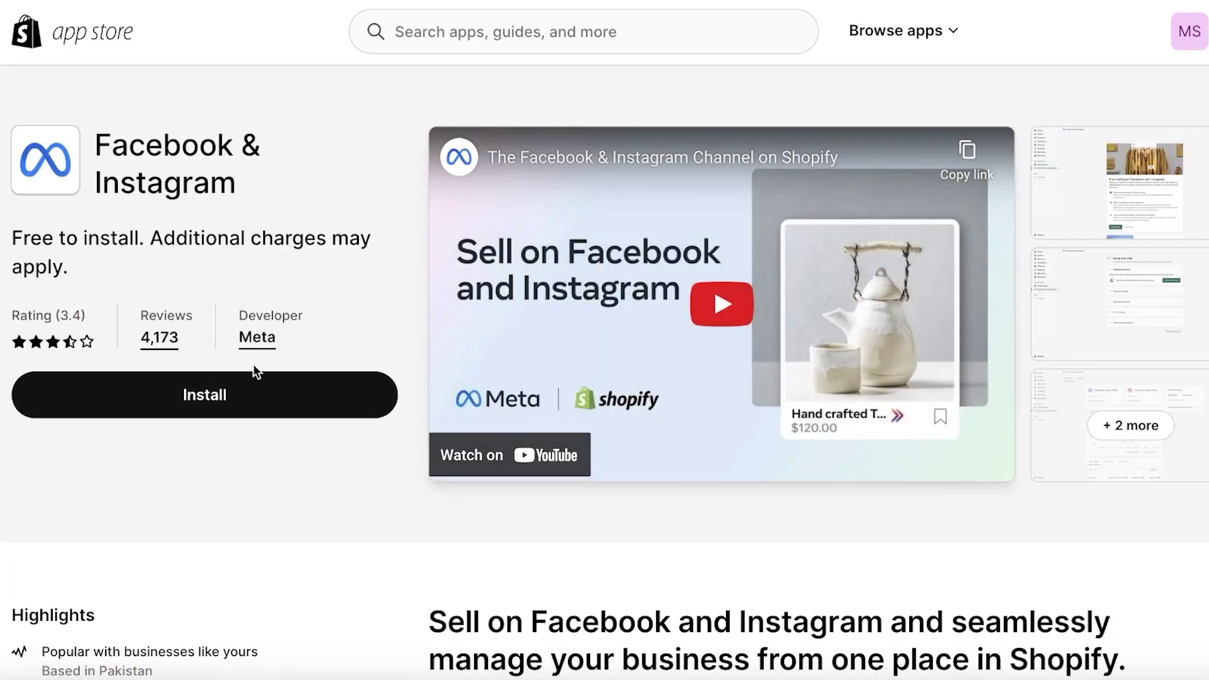
- Install the Facebook & Instagram app and add it as a sales channel
left_click(130, 397)
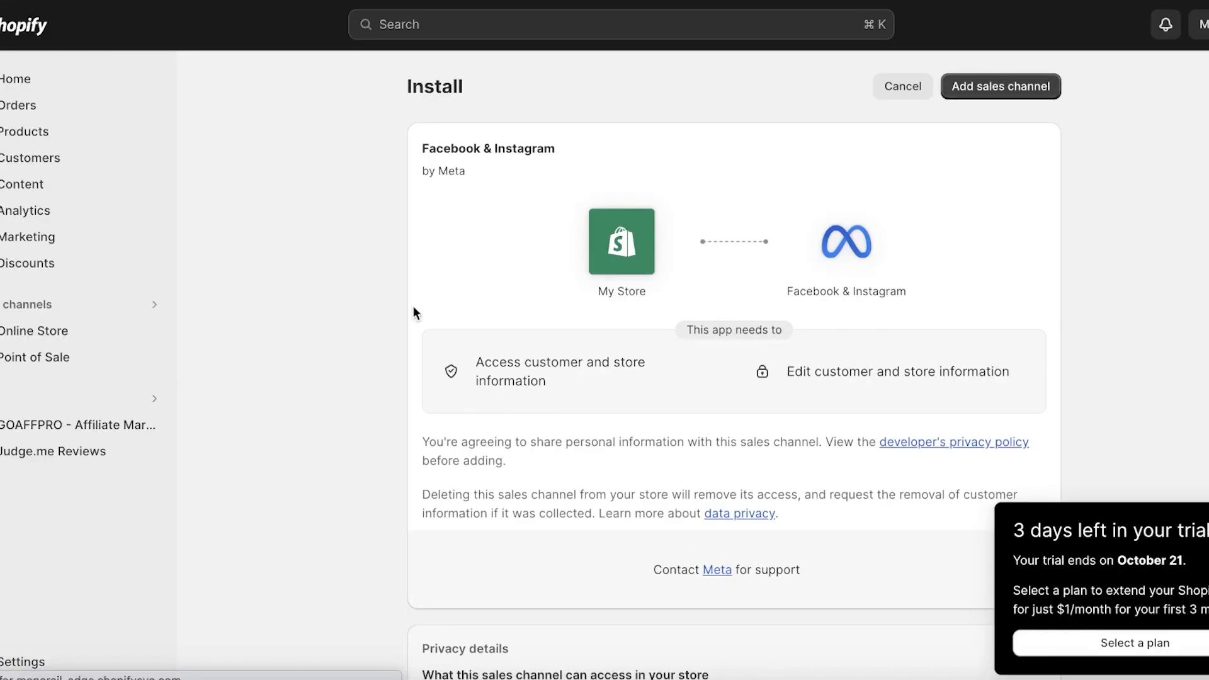
left_click(1029, 91)
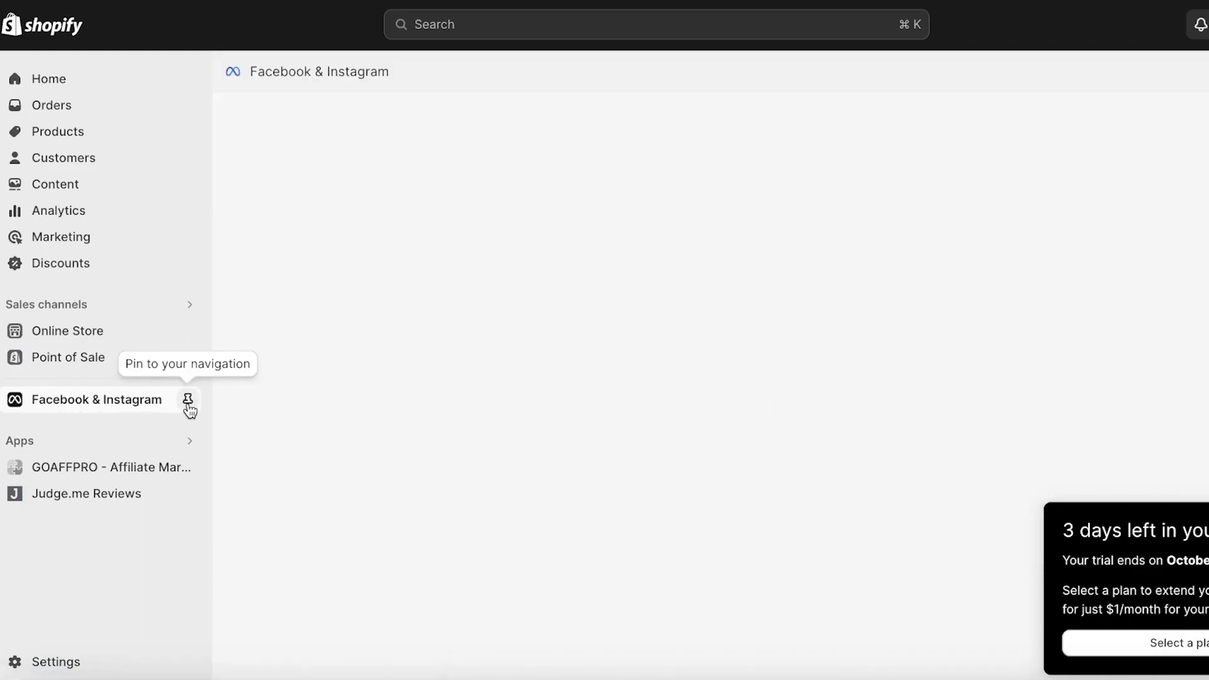
- Pin Facebook & Instagram to the navigation, then connect and confirm the Facebook and business accounts
left_click(188, 400)
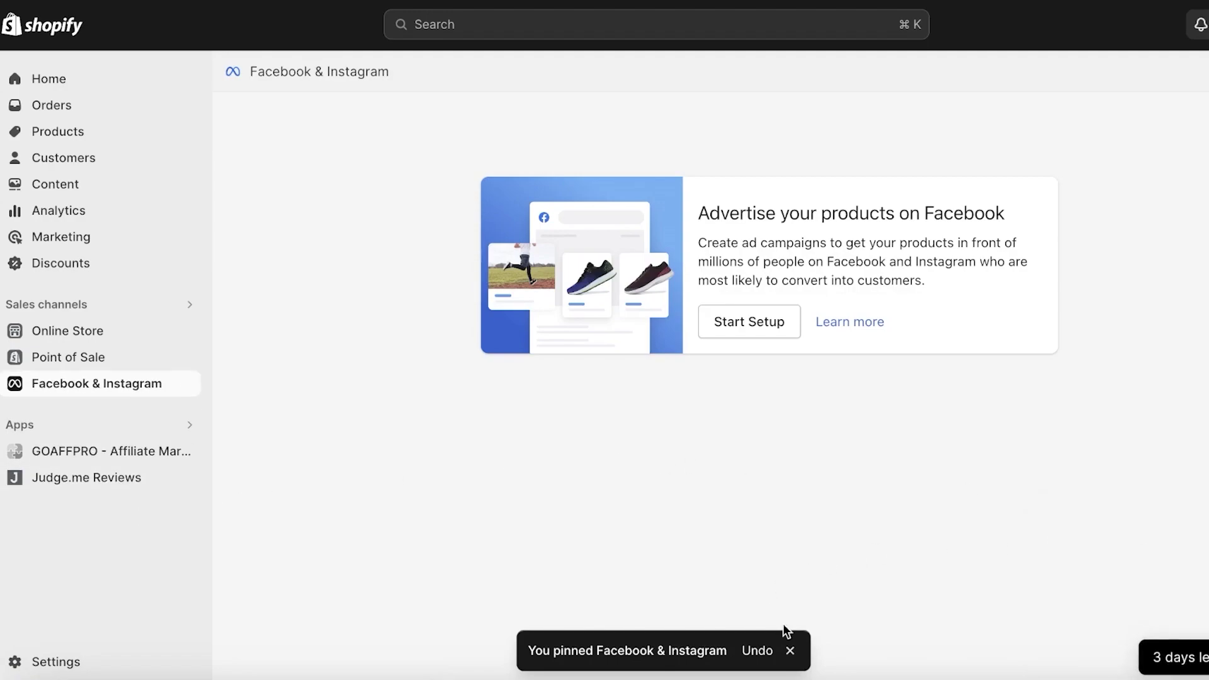
left_click(792, 651)
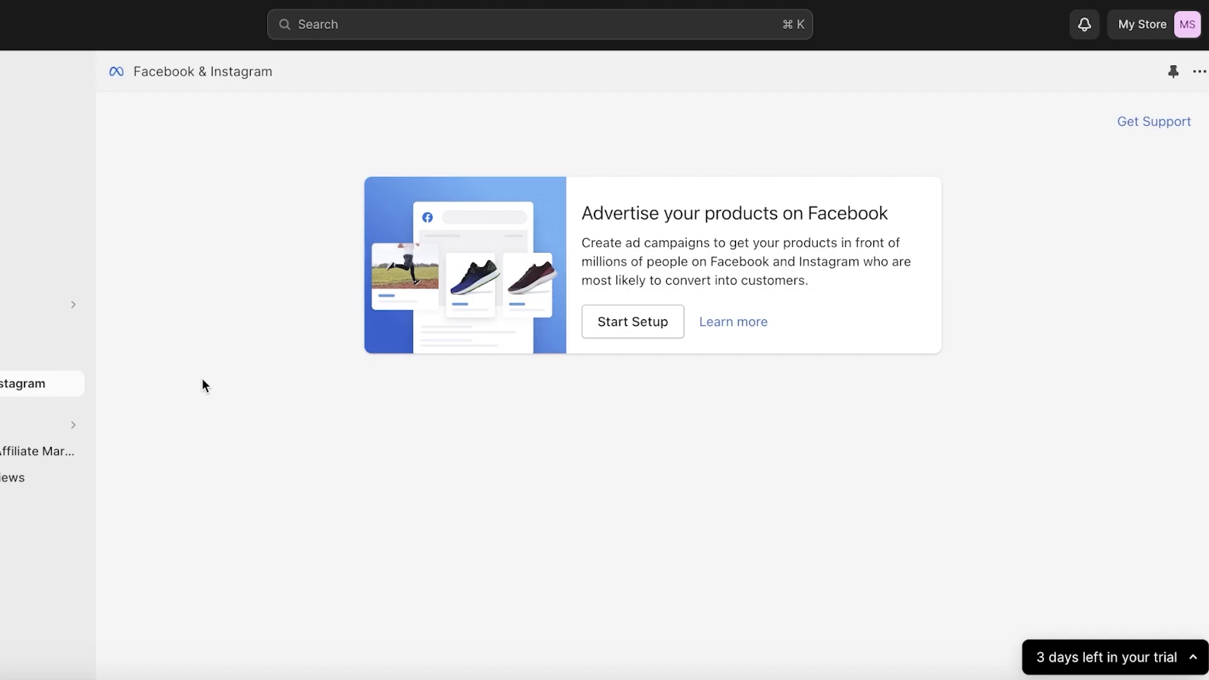
left_click(598, 328)
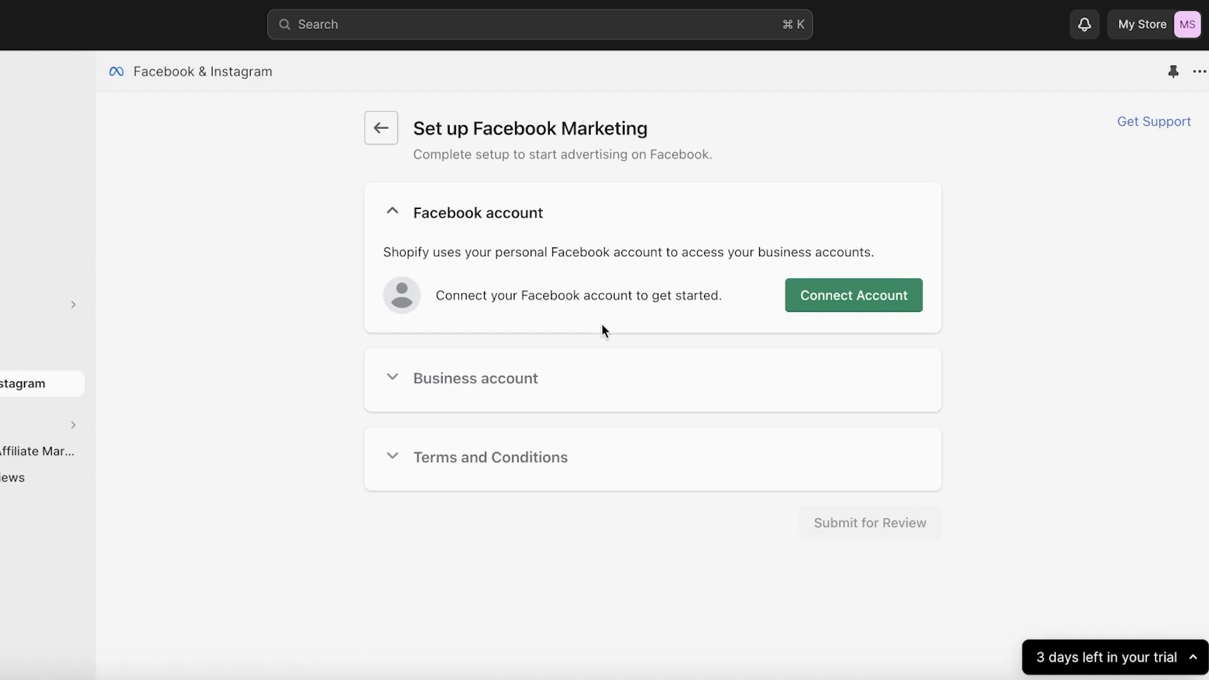
left_click(843, 307)
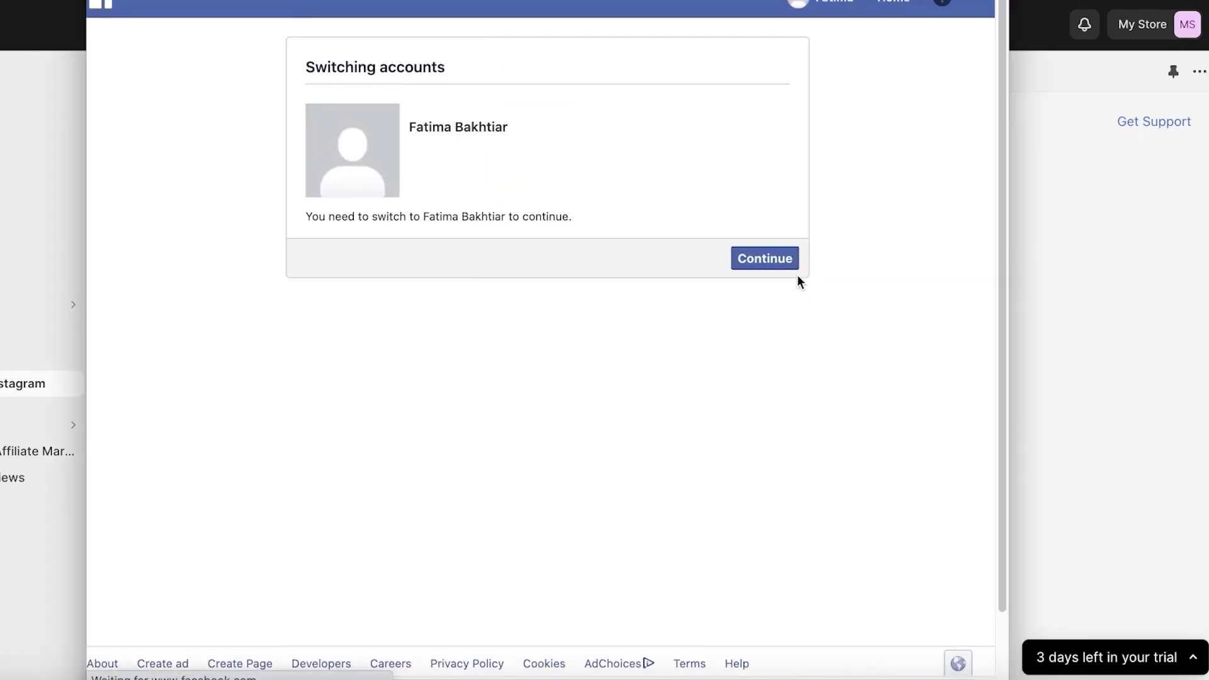
left_click(785, 264)
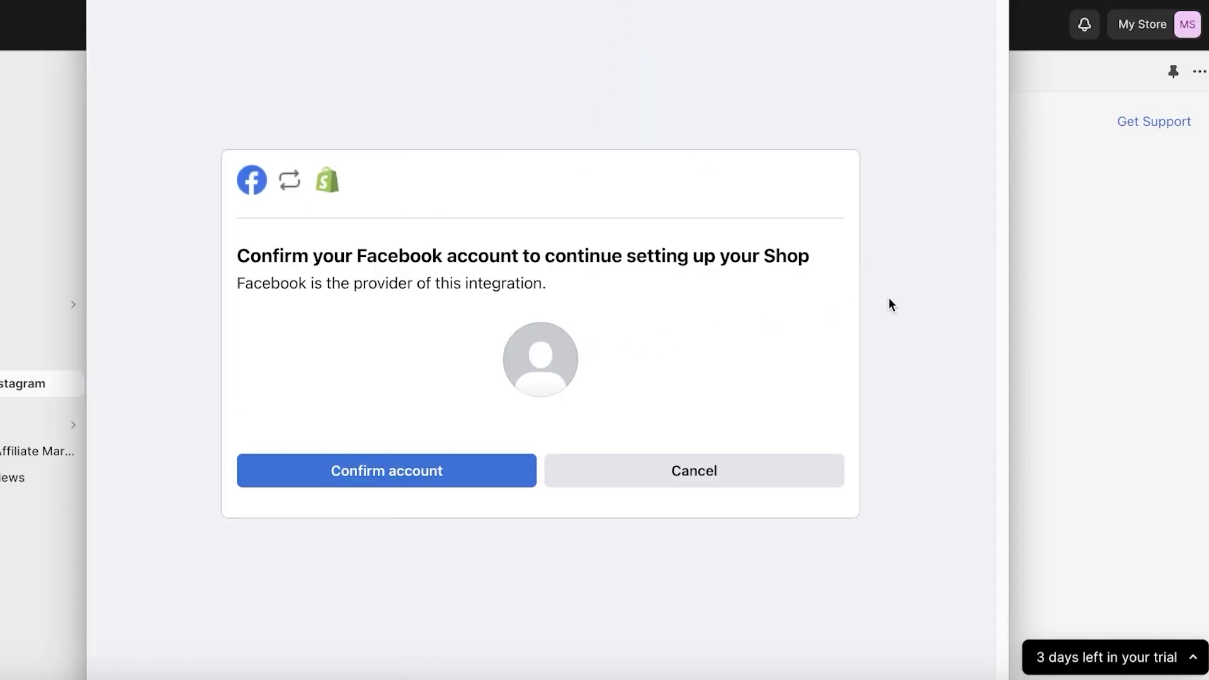
left_click(436, 480)
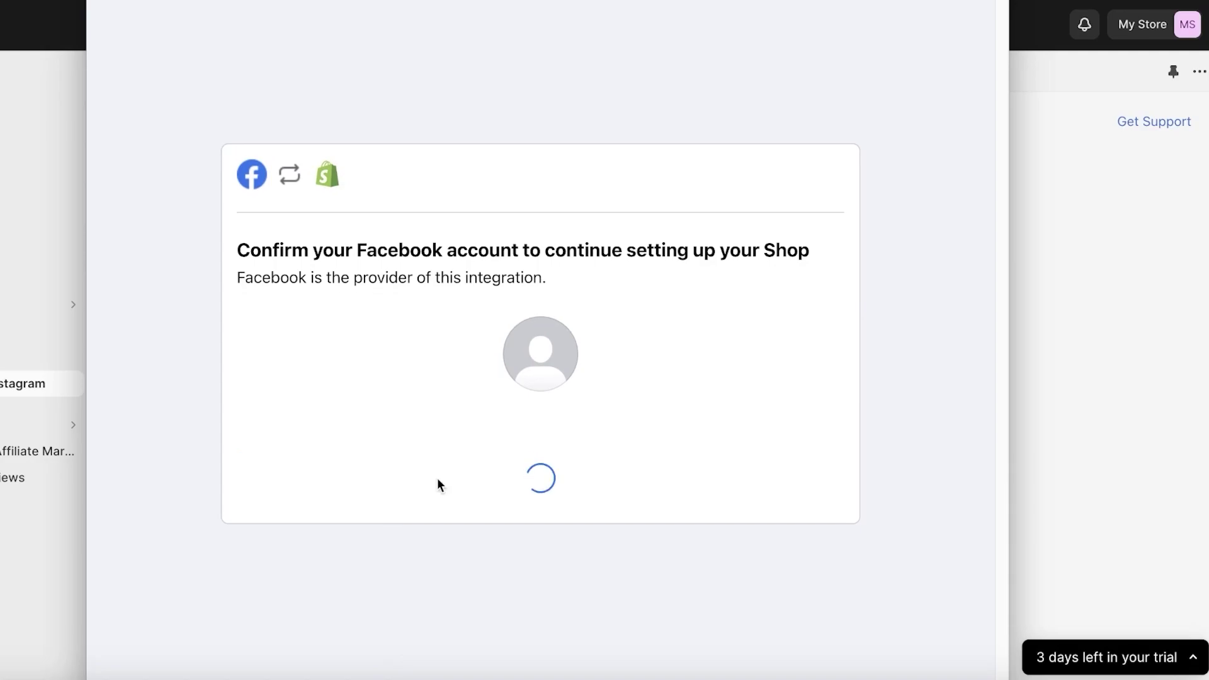
left_click(430, 476)
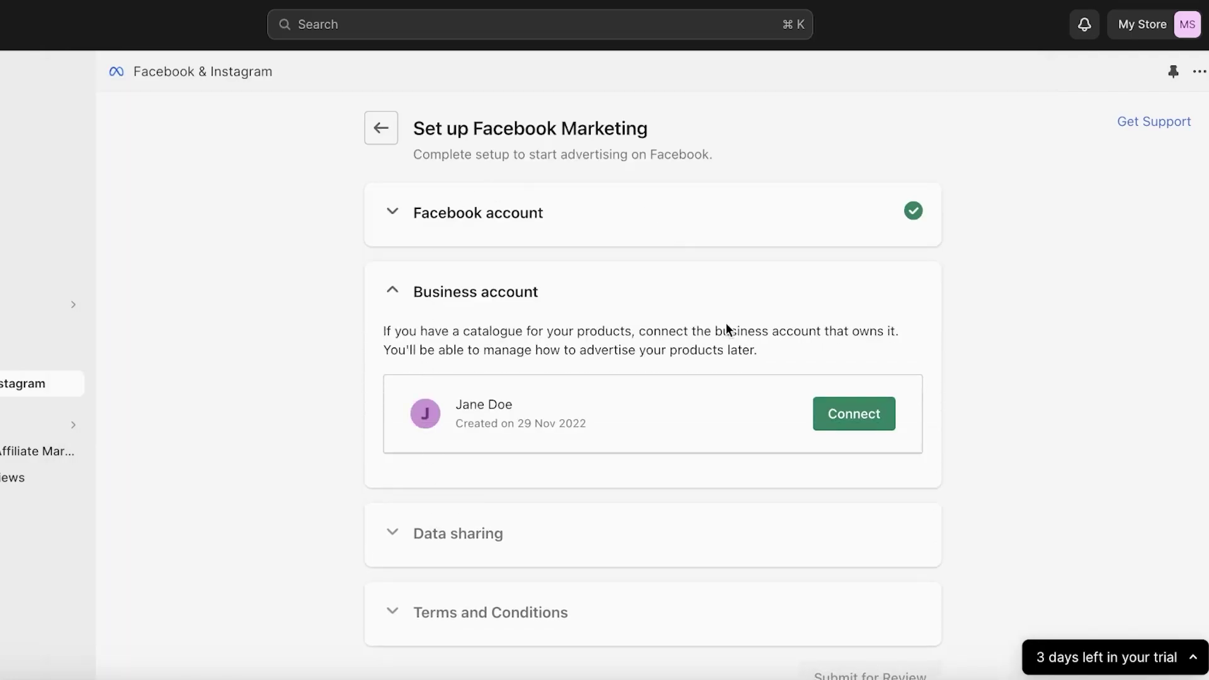
left_click(849, 417)
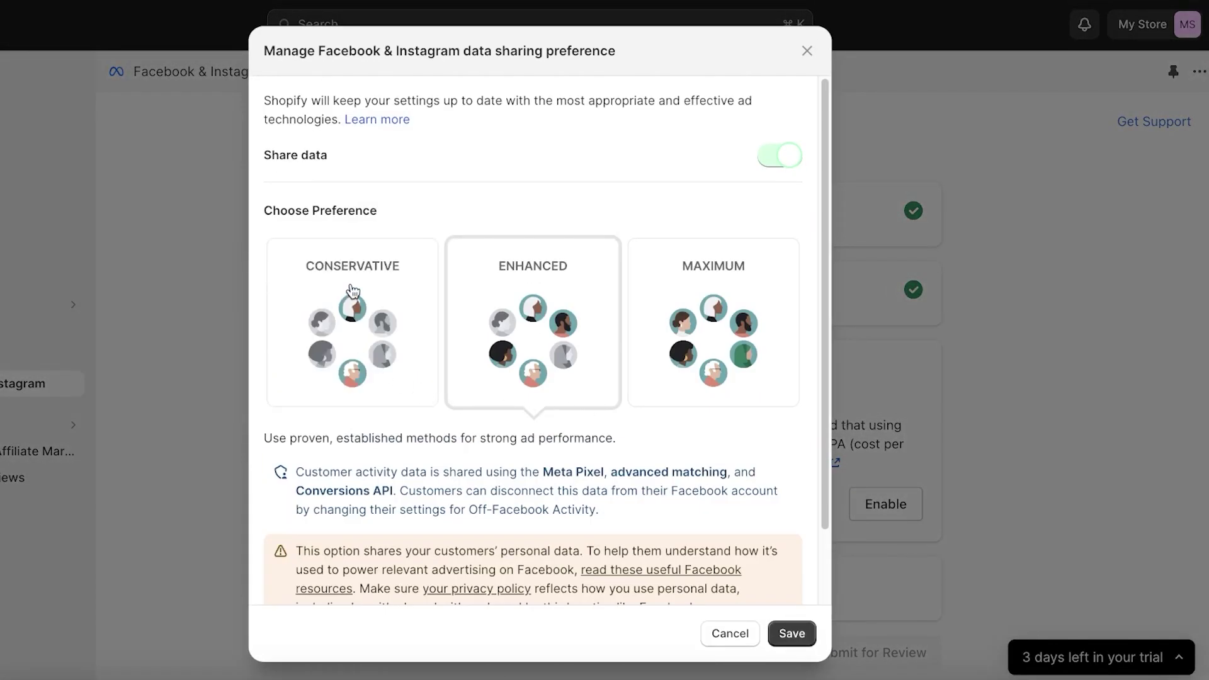
- Compare the Conservative, Enhanced and Maximum data sharing options with details, and settle on Enhanced
left_click(392, 338)
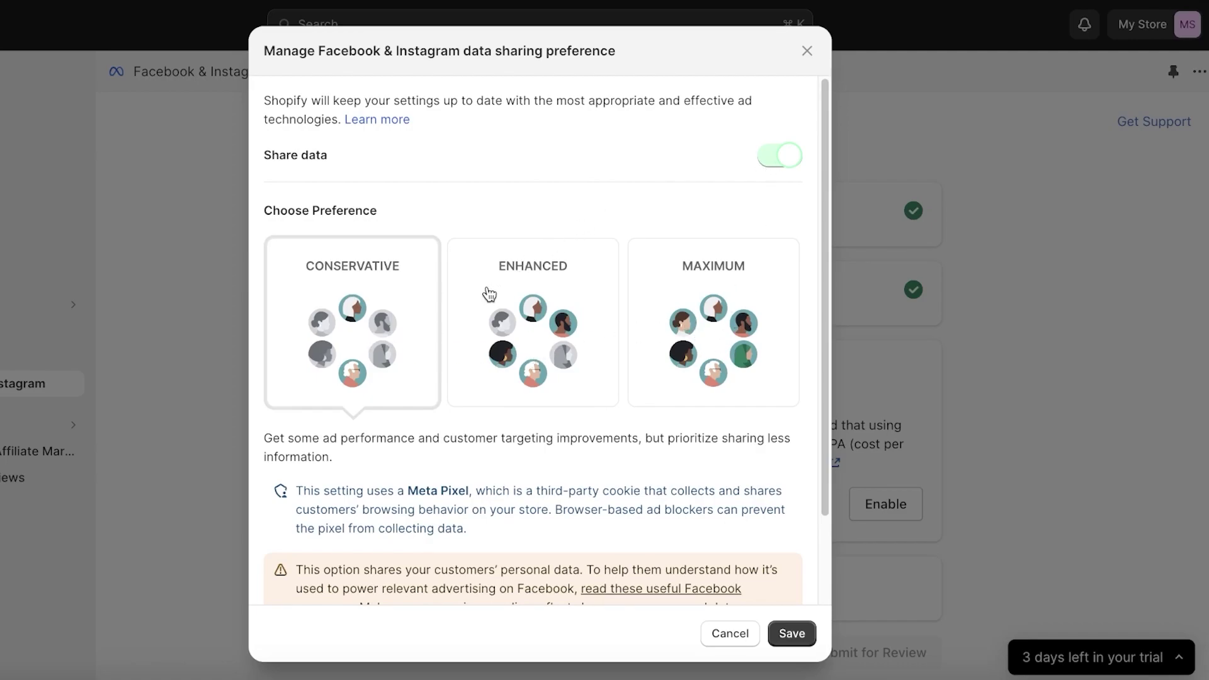
scroll(483, 297, "down", 1)
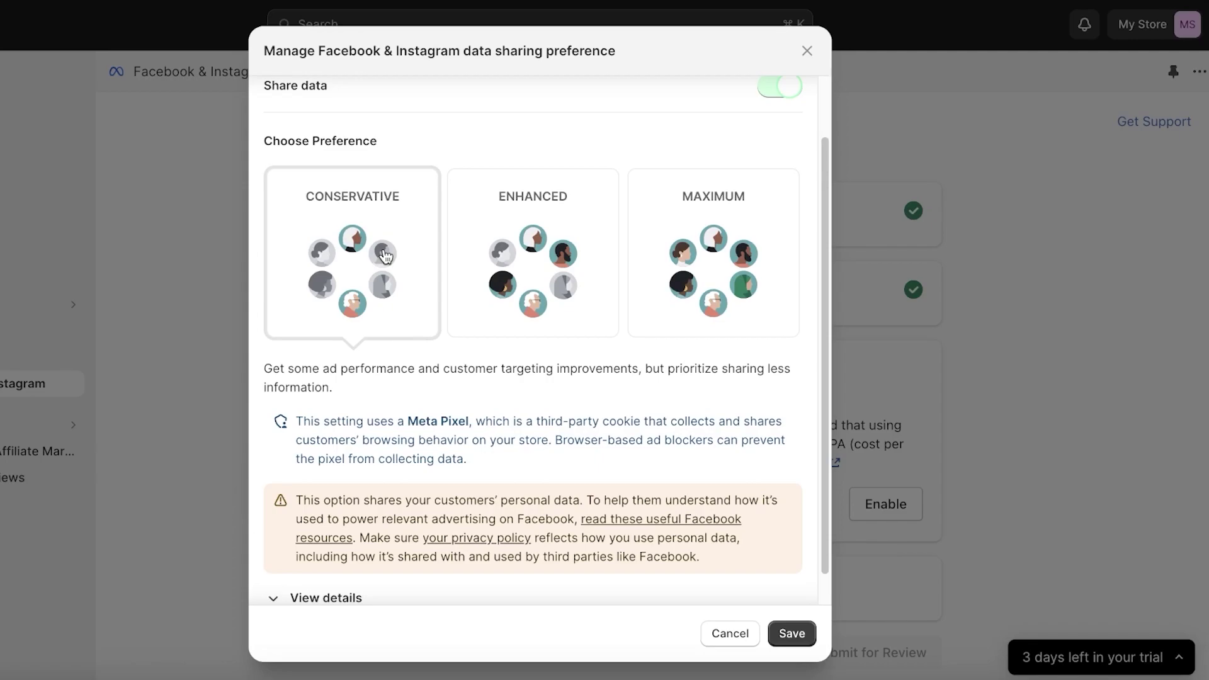
left_click(565, 238)
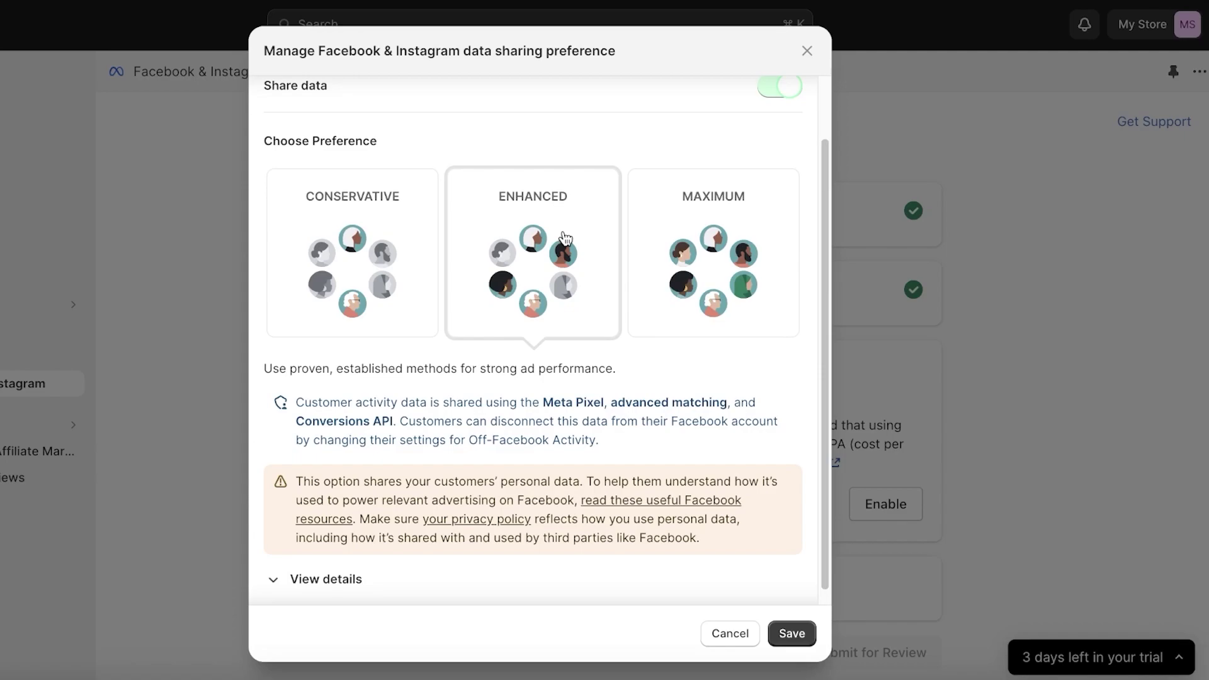
left_click(732, 264)
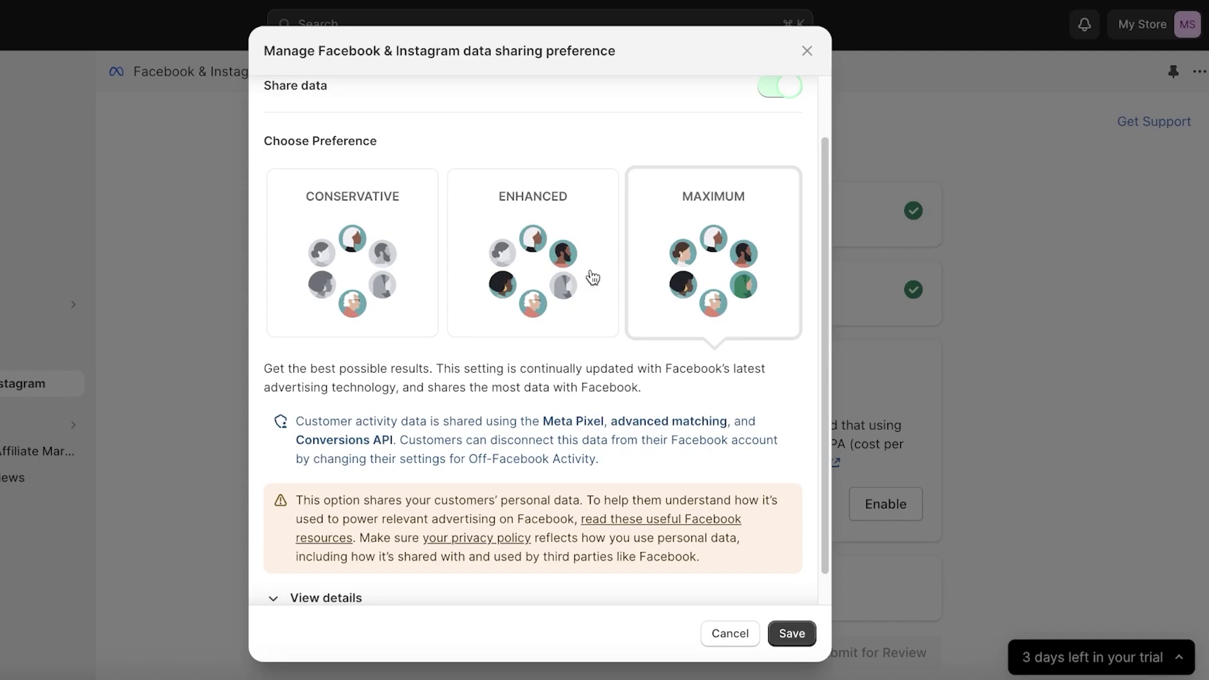
scroll(570, 261, "down", 1)
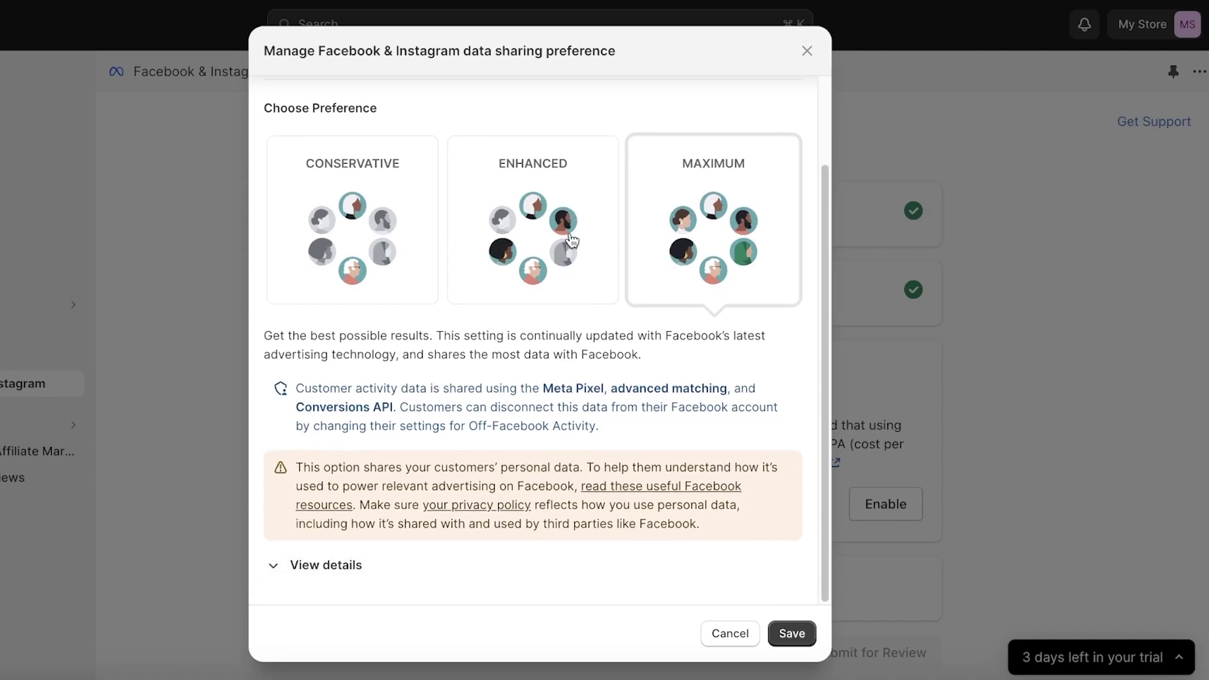
left_click(289, 567)
scroll(359, 437, "down", 5)
scroll(647, 368, "up", 6)
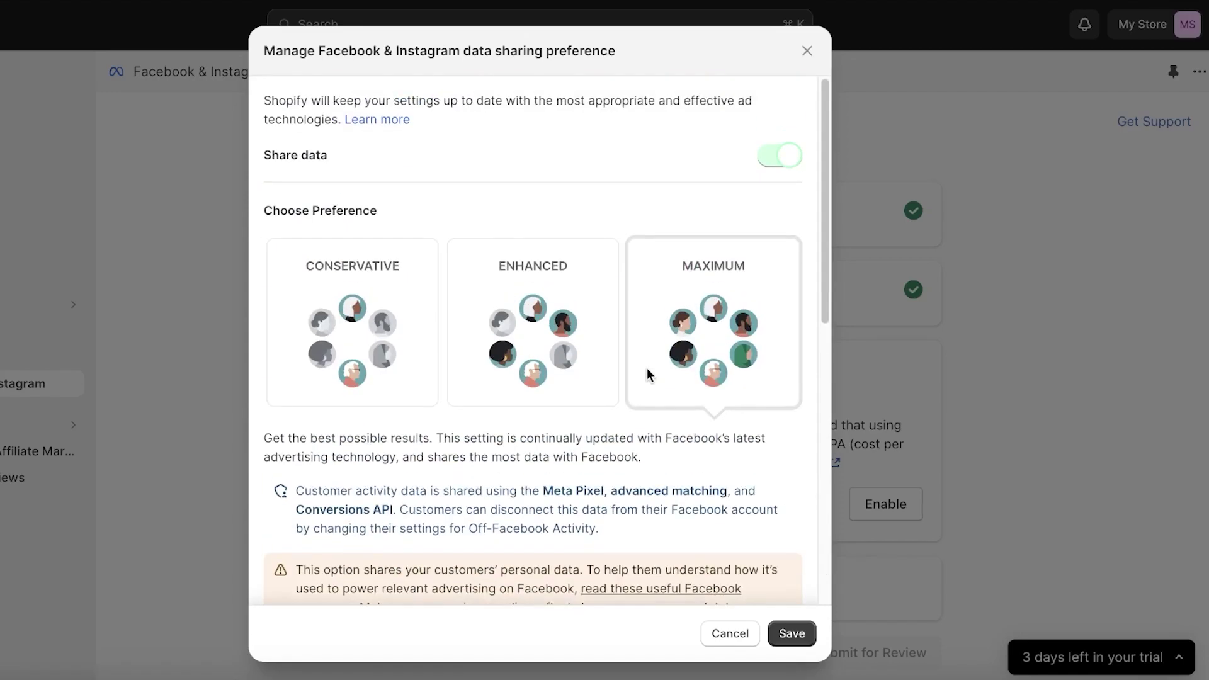
left_click(592, 347)
left_click(419, 344)
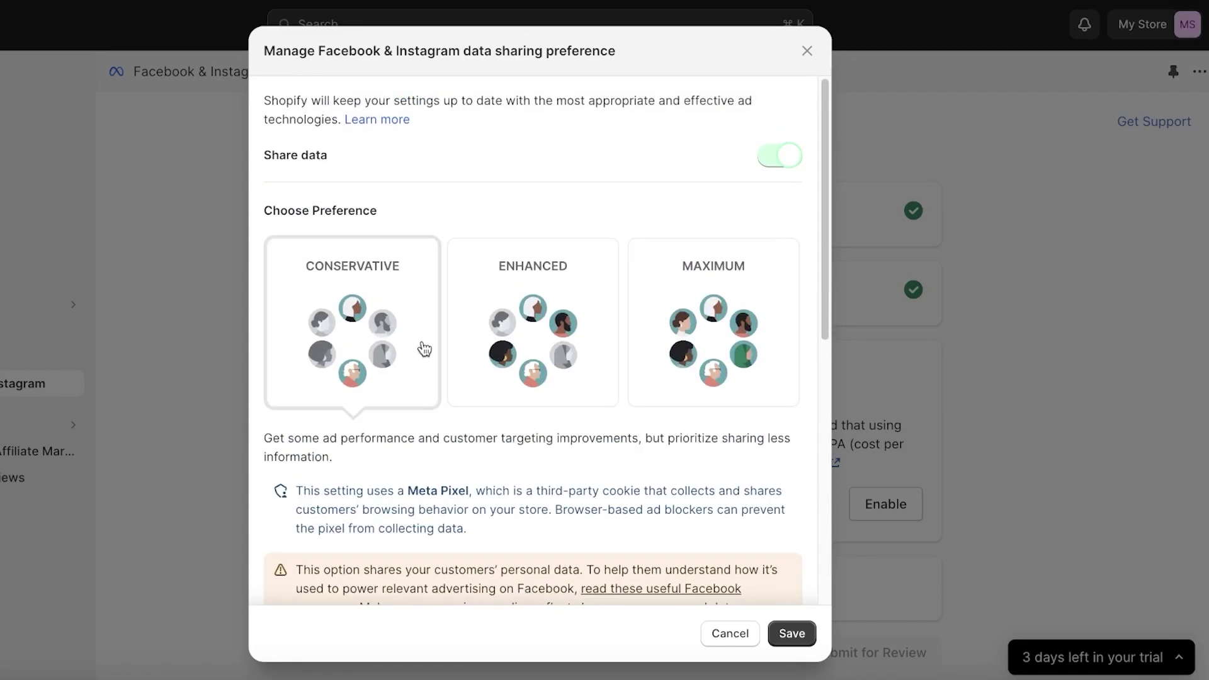
left_click(552, 335)
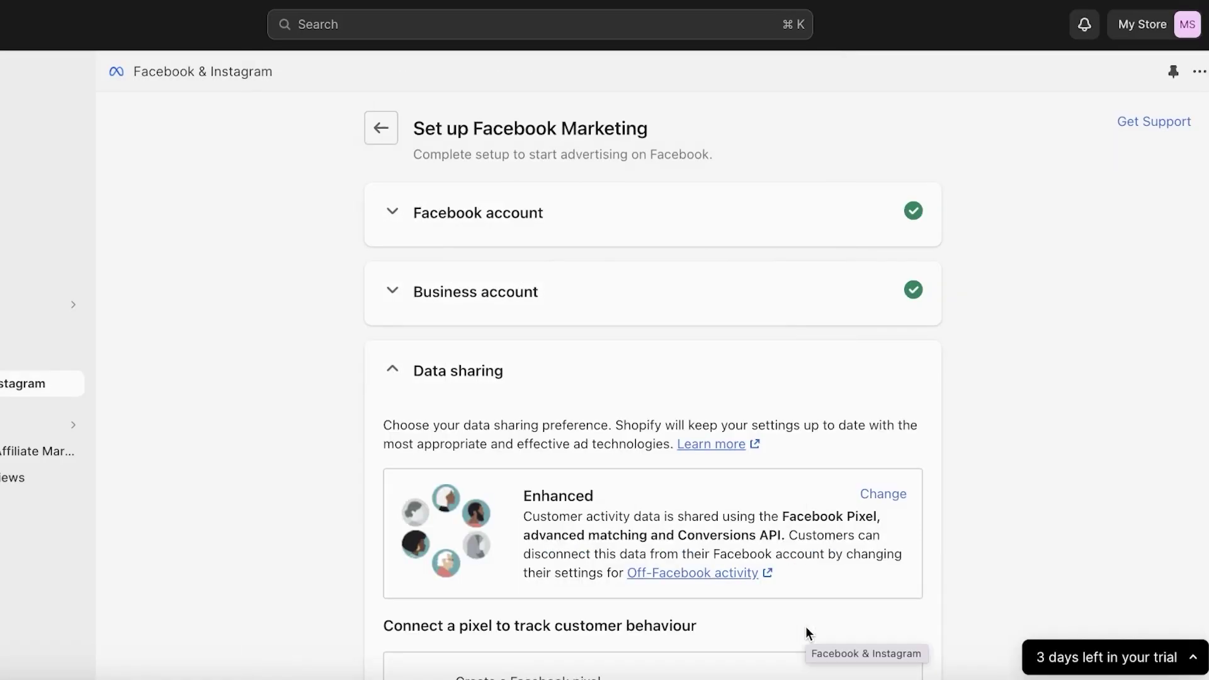
- Create a new Facebook pixel, confirm data sharing, agree to Meta's terms and submit for review
scroll(913, 535, "down", 4)
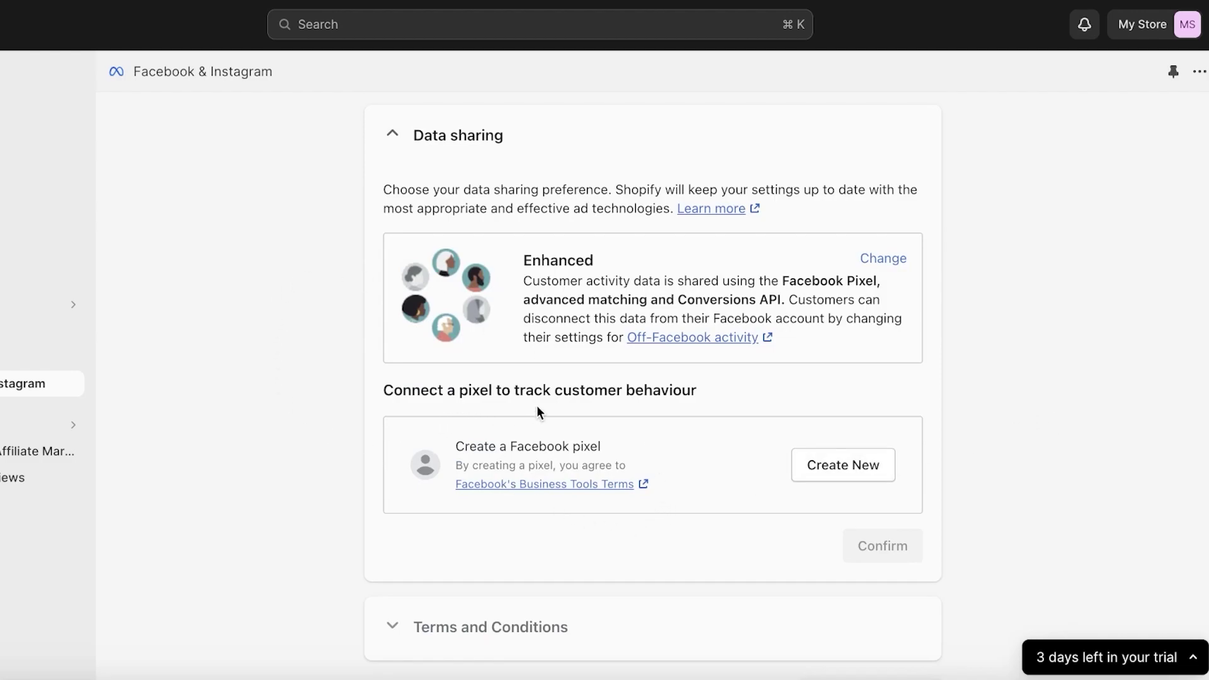
left_click(845, 476)
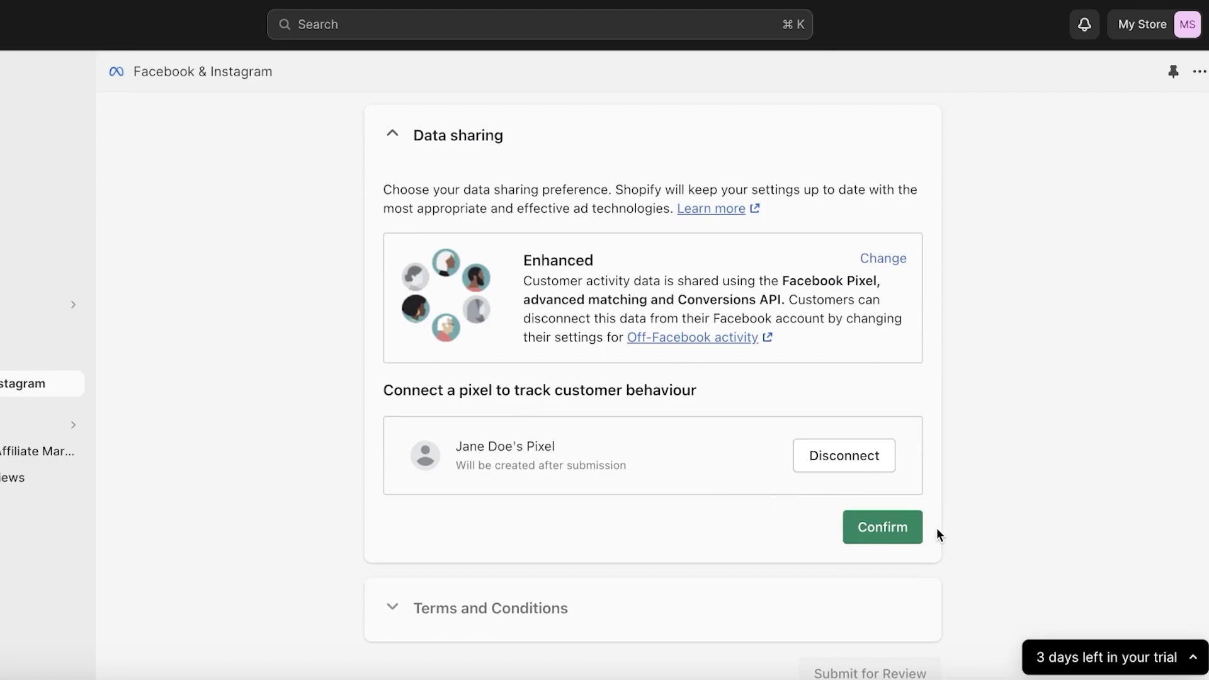
left_click(898, 538)
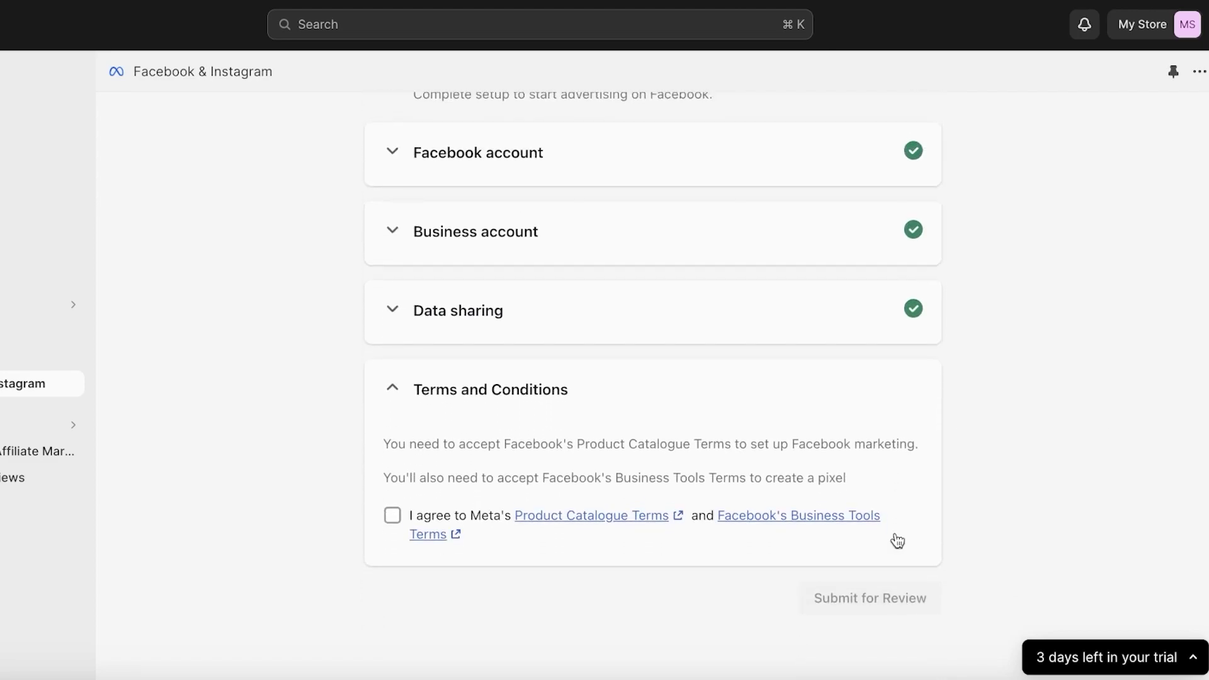
left_click(392, 518)
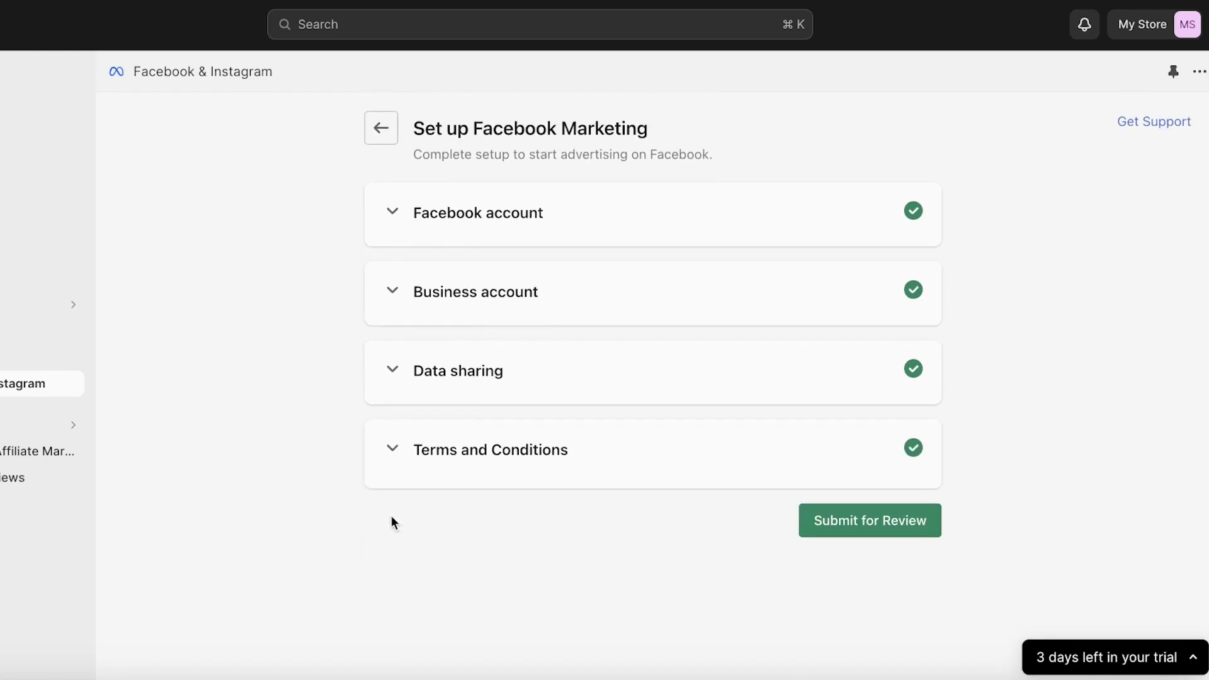
left_click(874, 518)
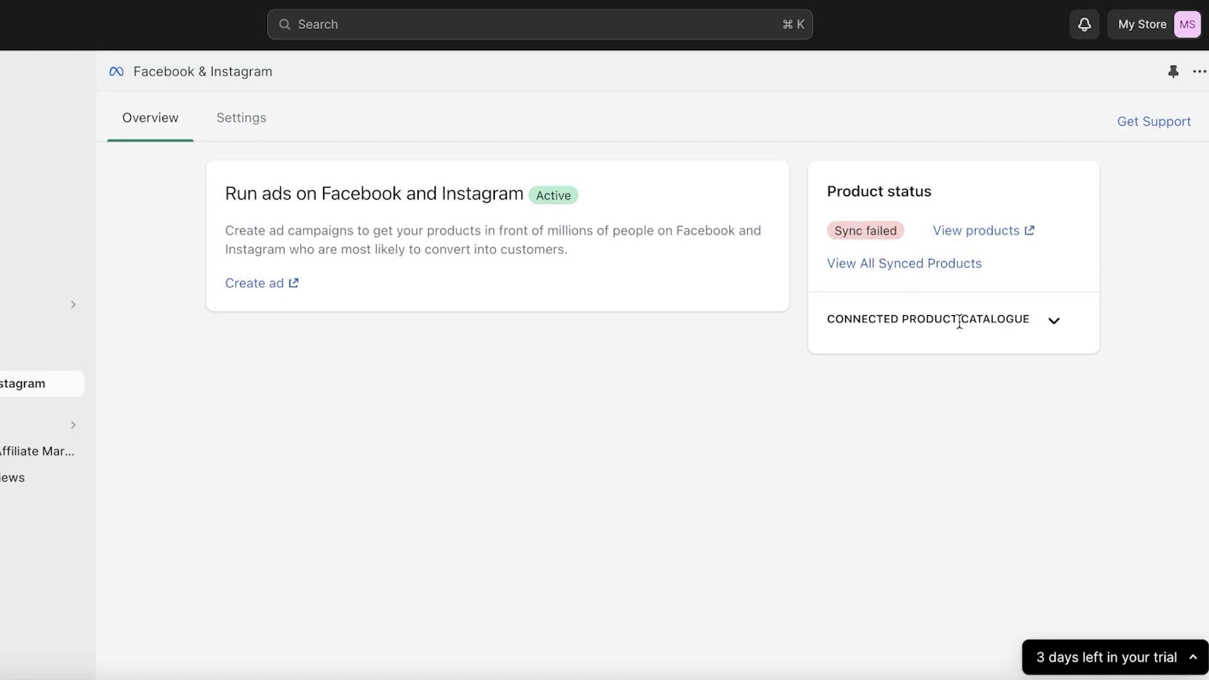
- Give the Diet Plan product SKU 7667, enable selling when out of stock, and save
left_click(1054, 320)
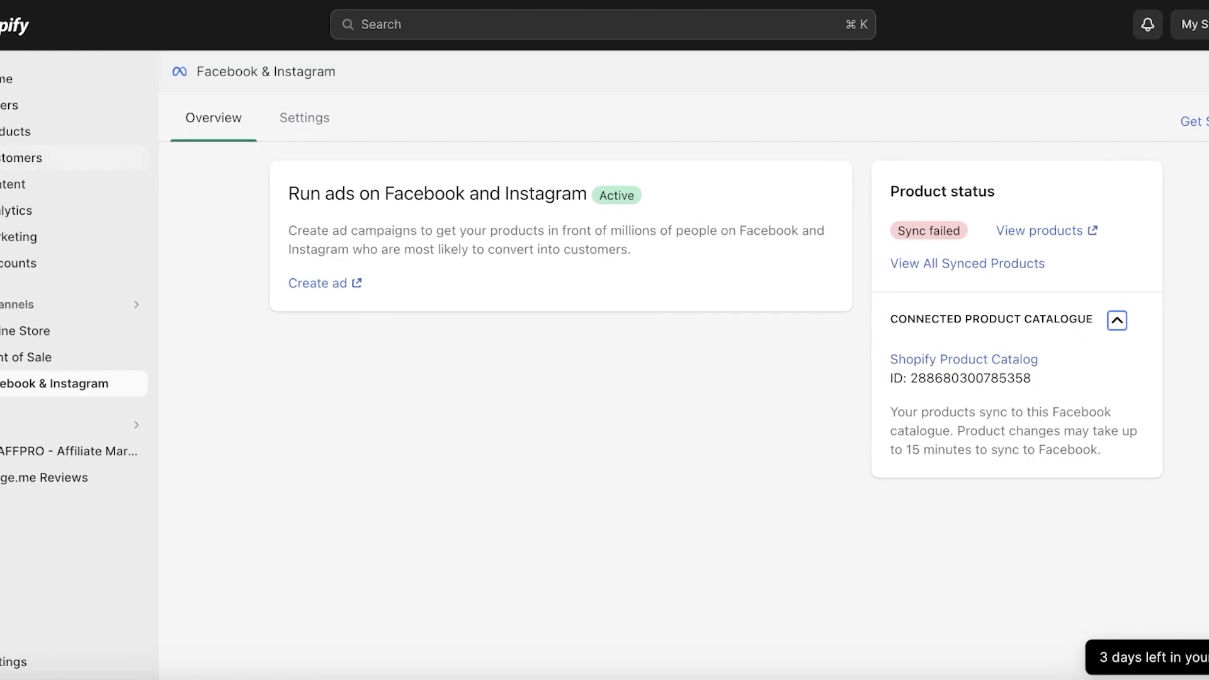
left_click(51, 140)
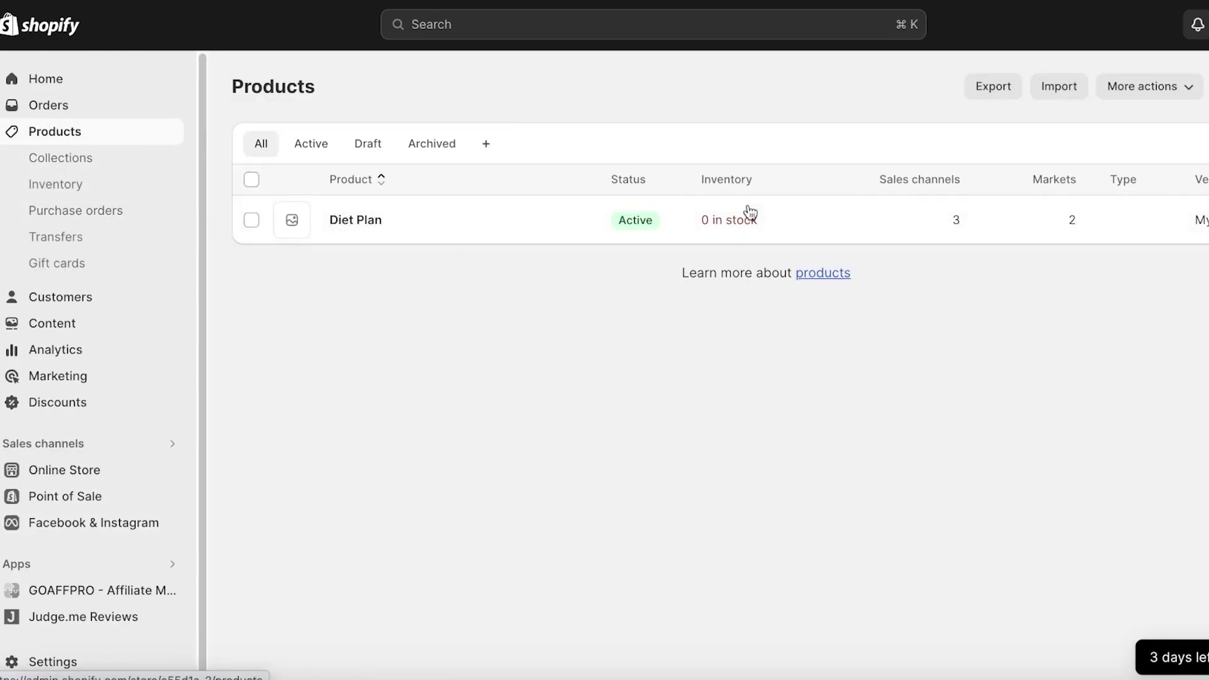
left_click(730, 221)
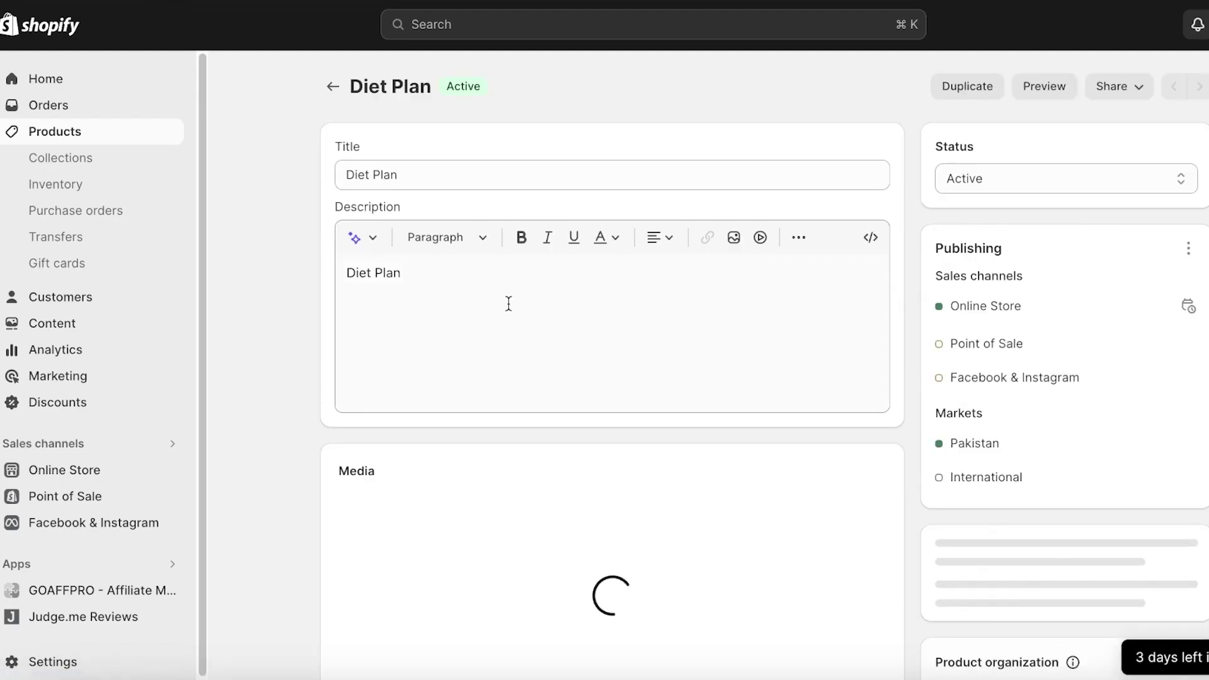
scroll(543, 175, "down", 8)
scroll(576, 245, "down", 4)
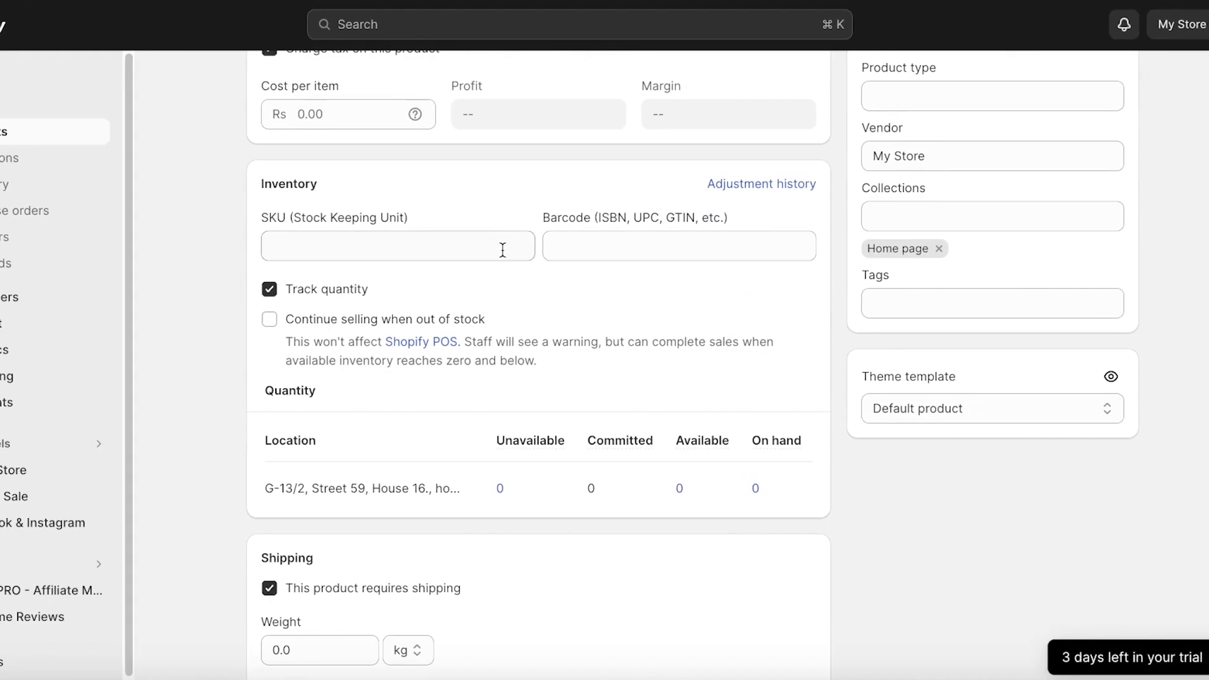
scroll(279, 329, "down", 2)
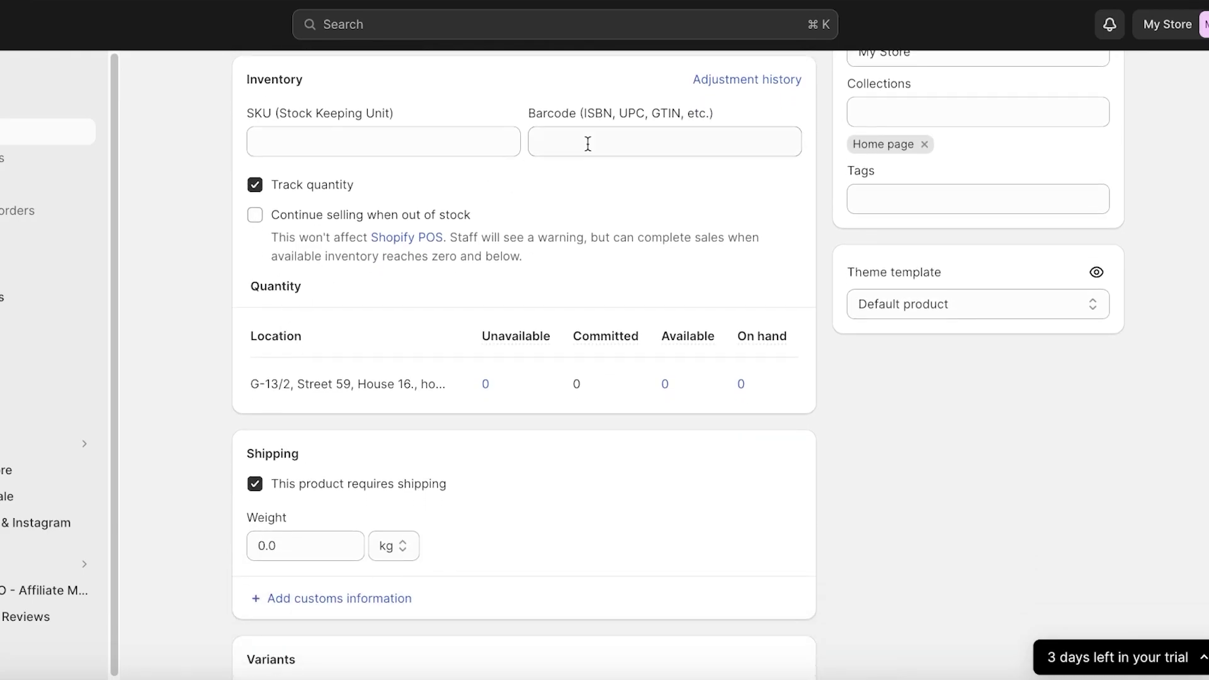
left_click(335, 143)
type("7667")
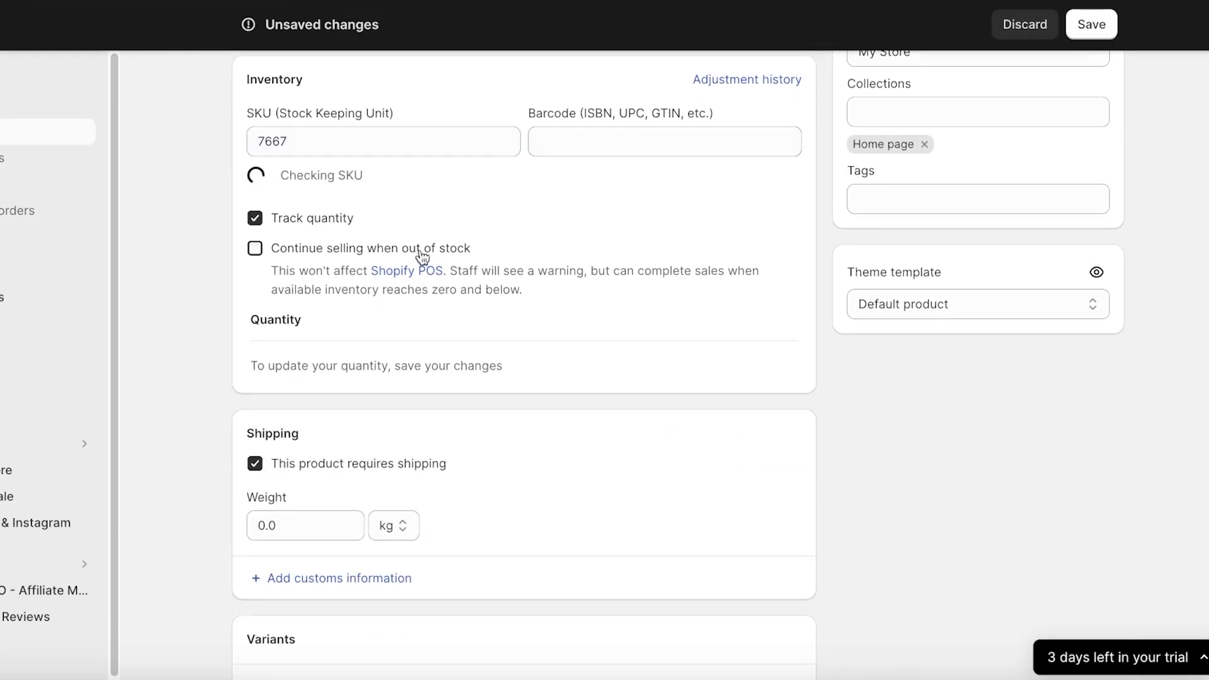
left_click(418, 249)
scroll(804, 144, "up", 4)
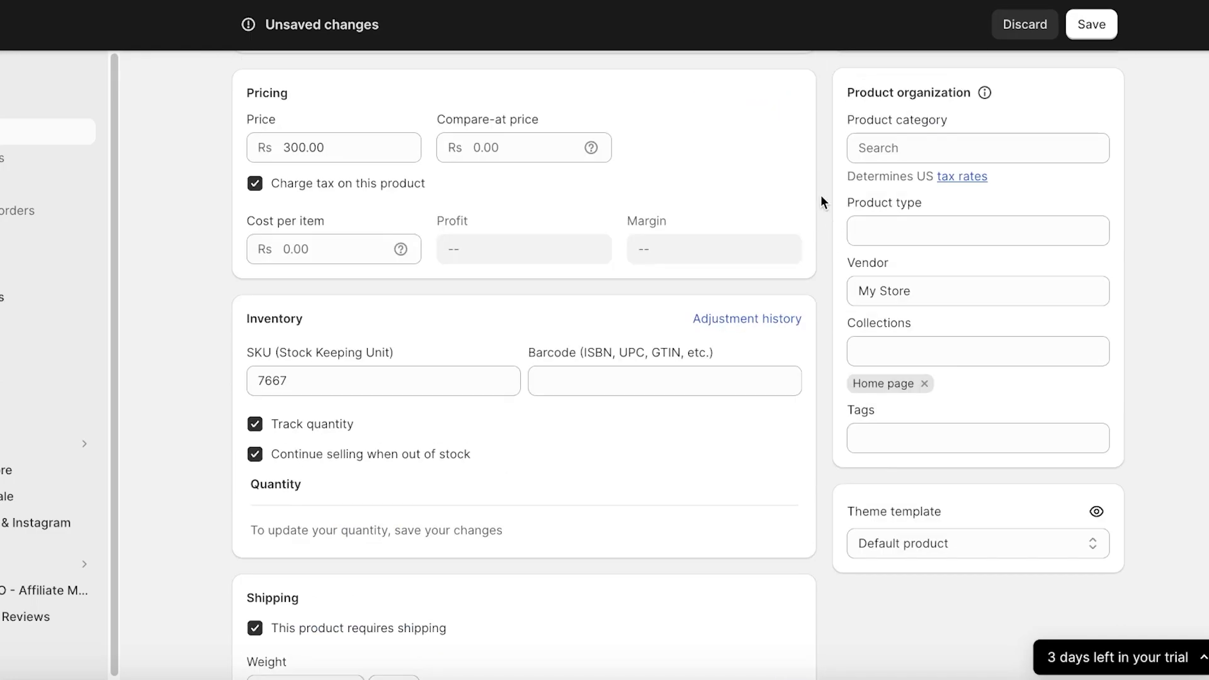
left_click(1094, 24)
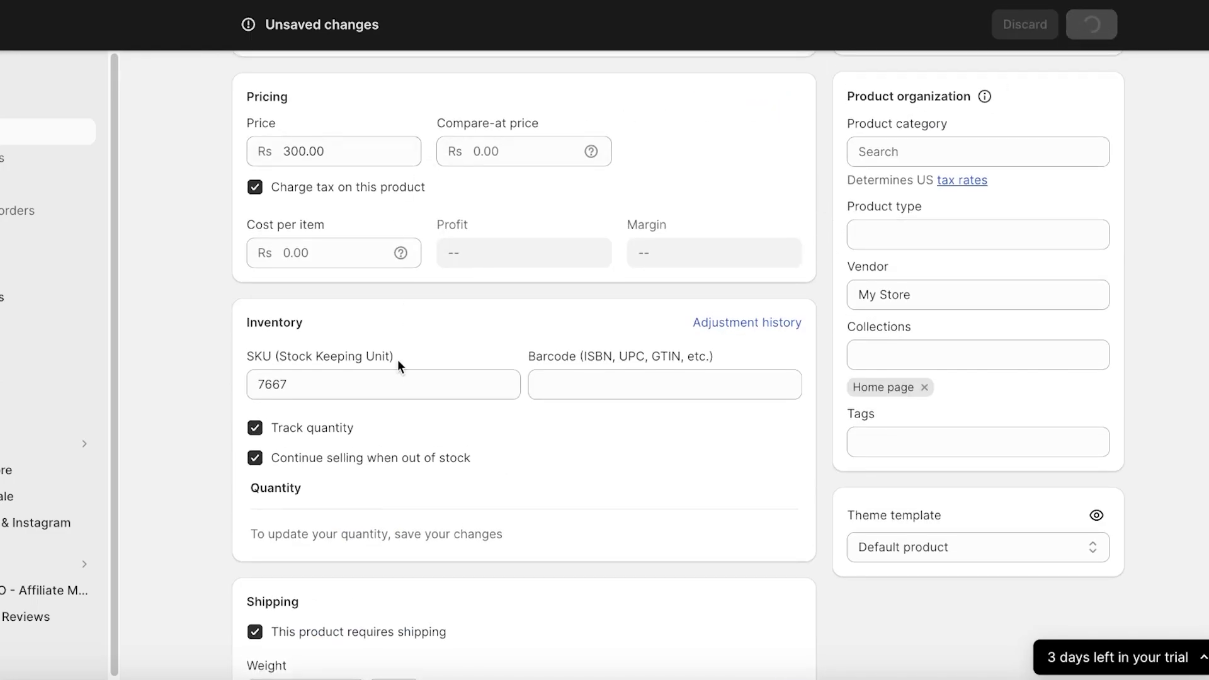
- Reopen Diet Plan, toggle selling when out of stock off and back on, then return to Products
scroll(396, 358, "down", 10)
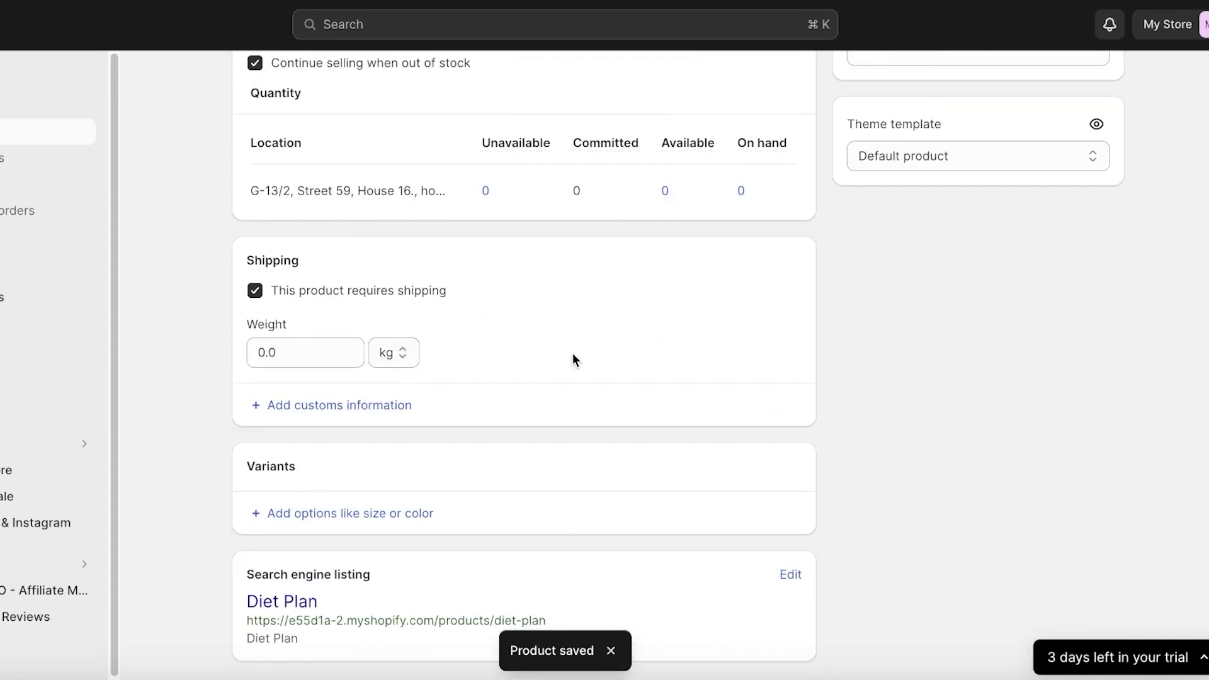
left_click(12, 132)
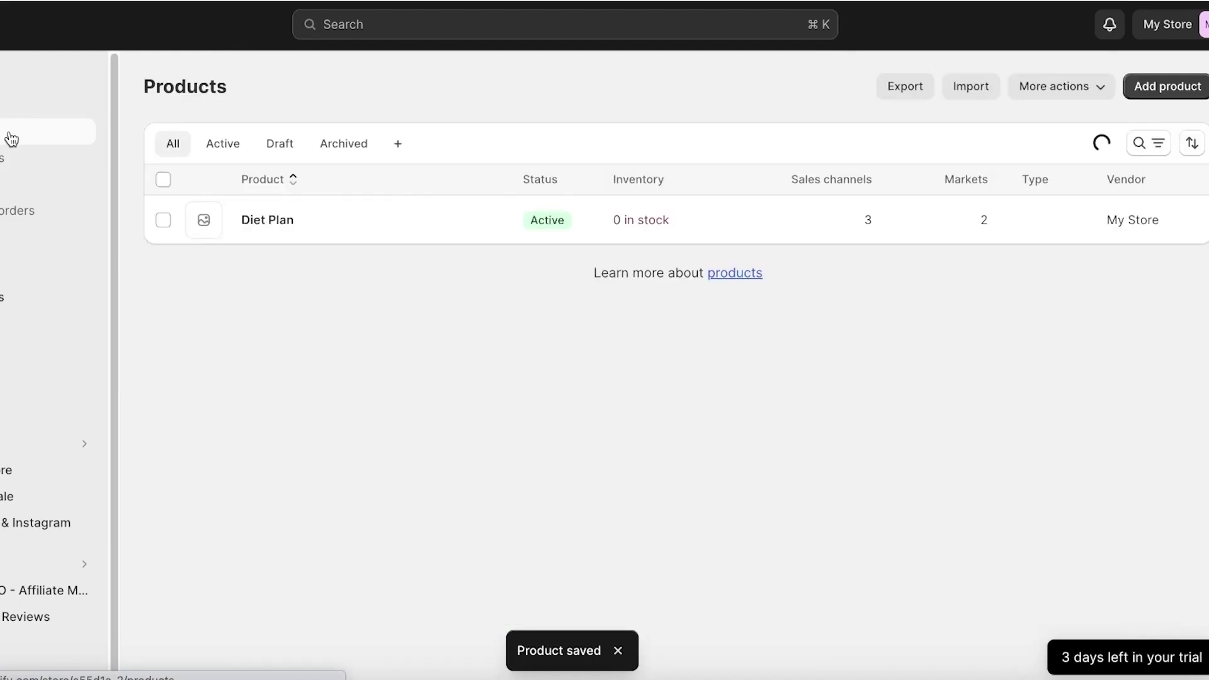
left_click(690, 238)
scroll(441, 359, "down", 10)
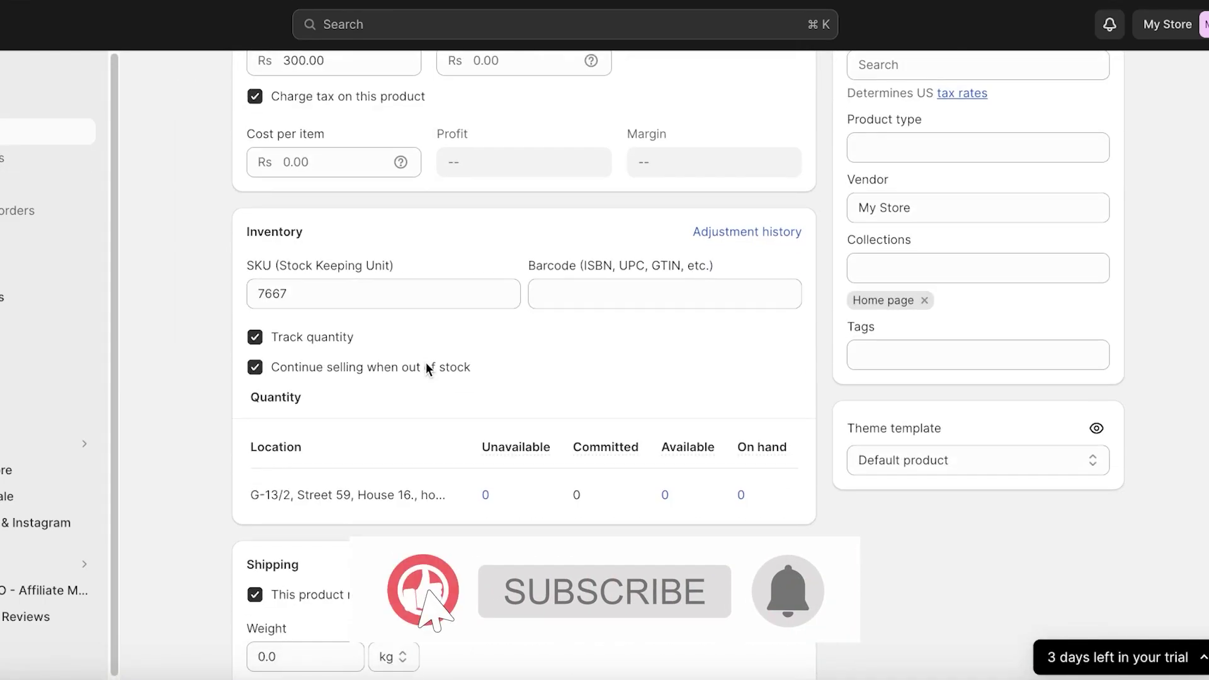
left_click(310, 376)
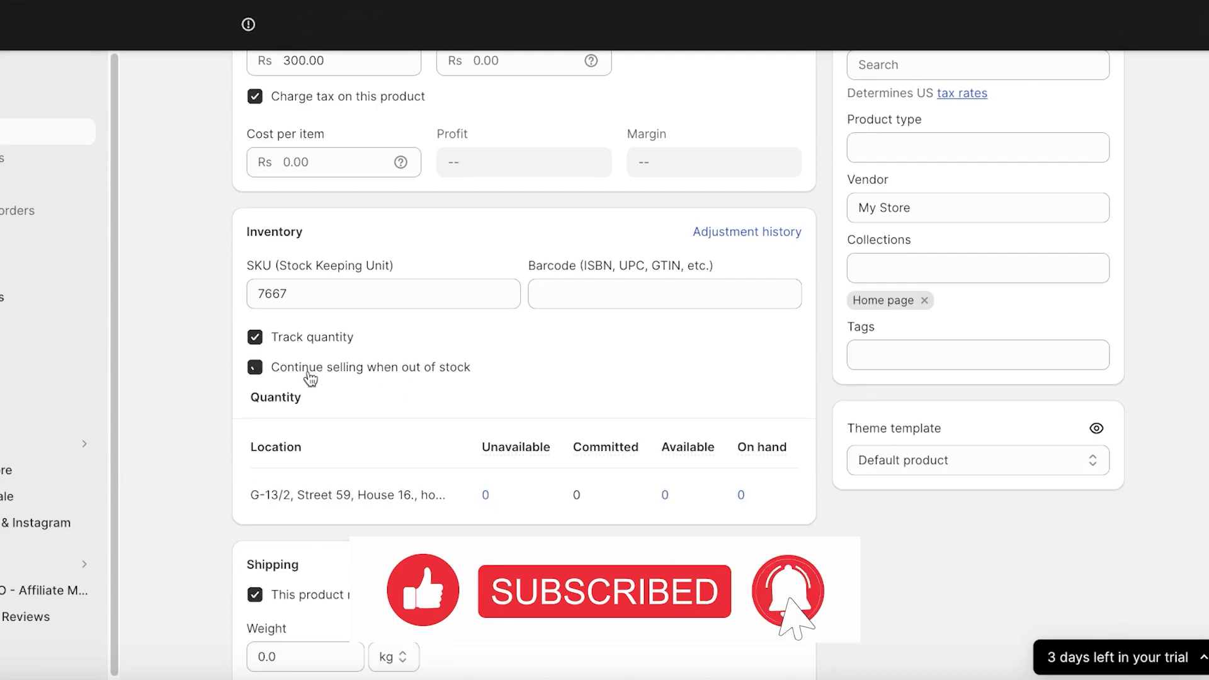
left_click(296, 371)
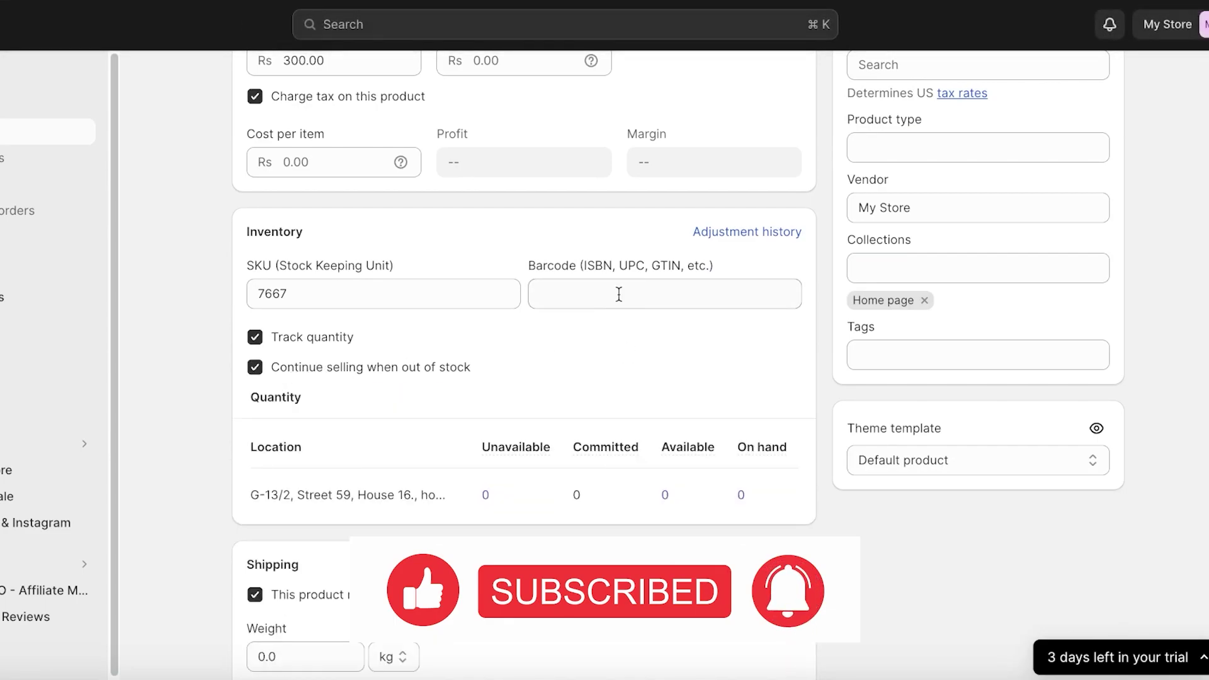
key("alt+Left")
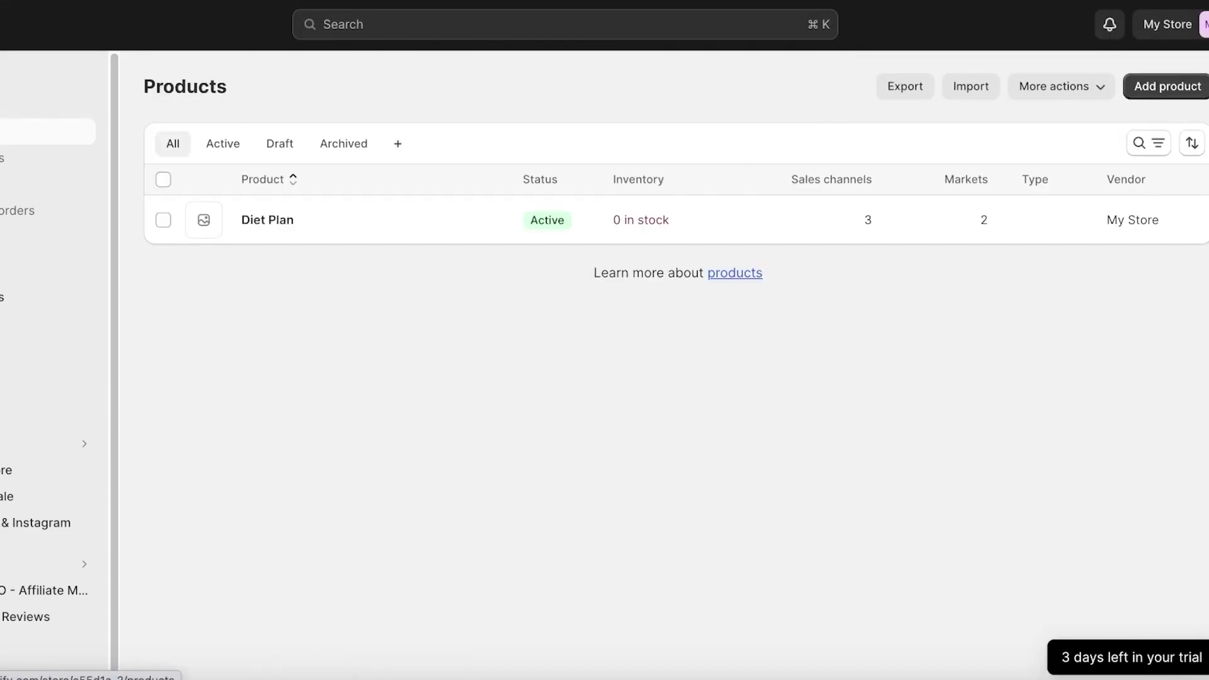
- Start a new product titled 'Painting' and upload download (1).jpeg from Downloads as its image
left_click(1168, 87)
left_click(476, 165)
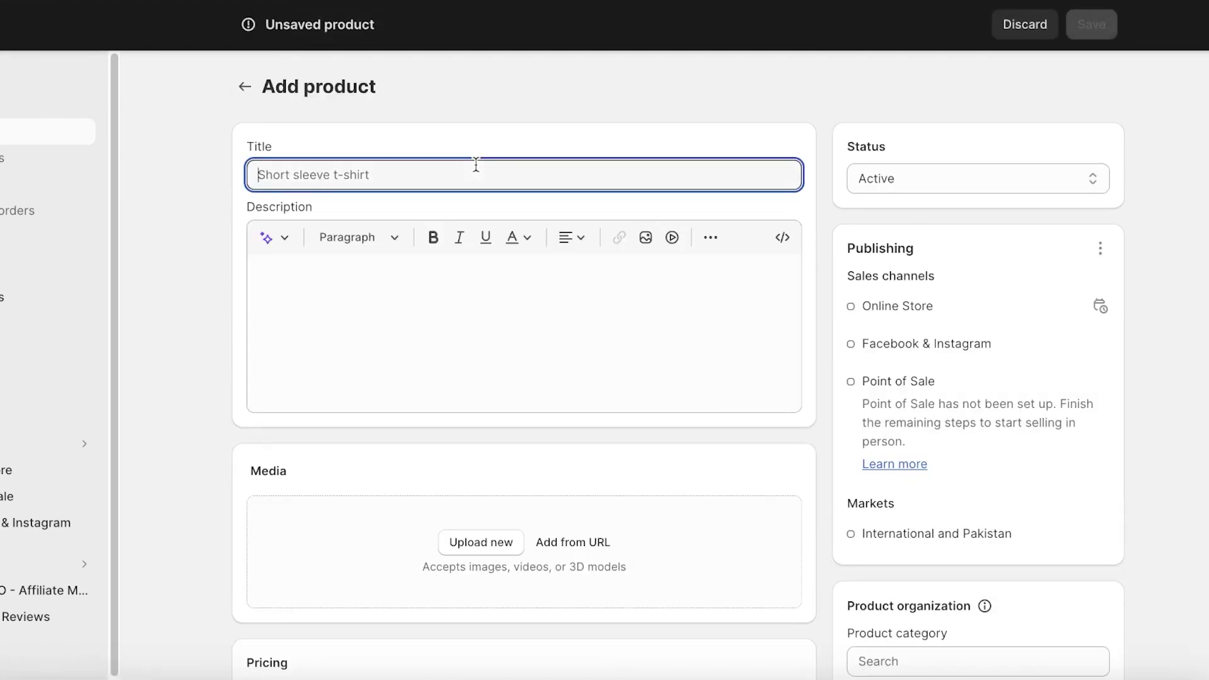
type("Painting")
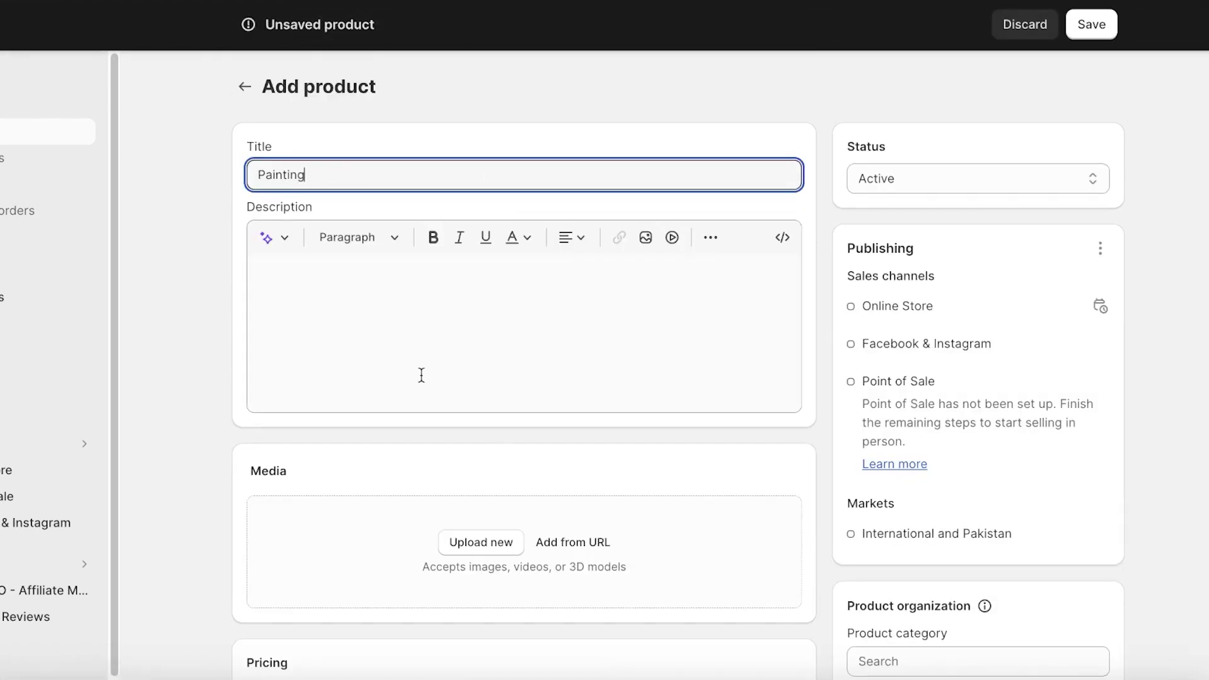
scroll(420, 375, "down", 3)
left_click(482, 349)
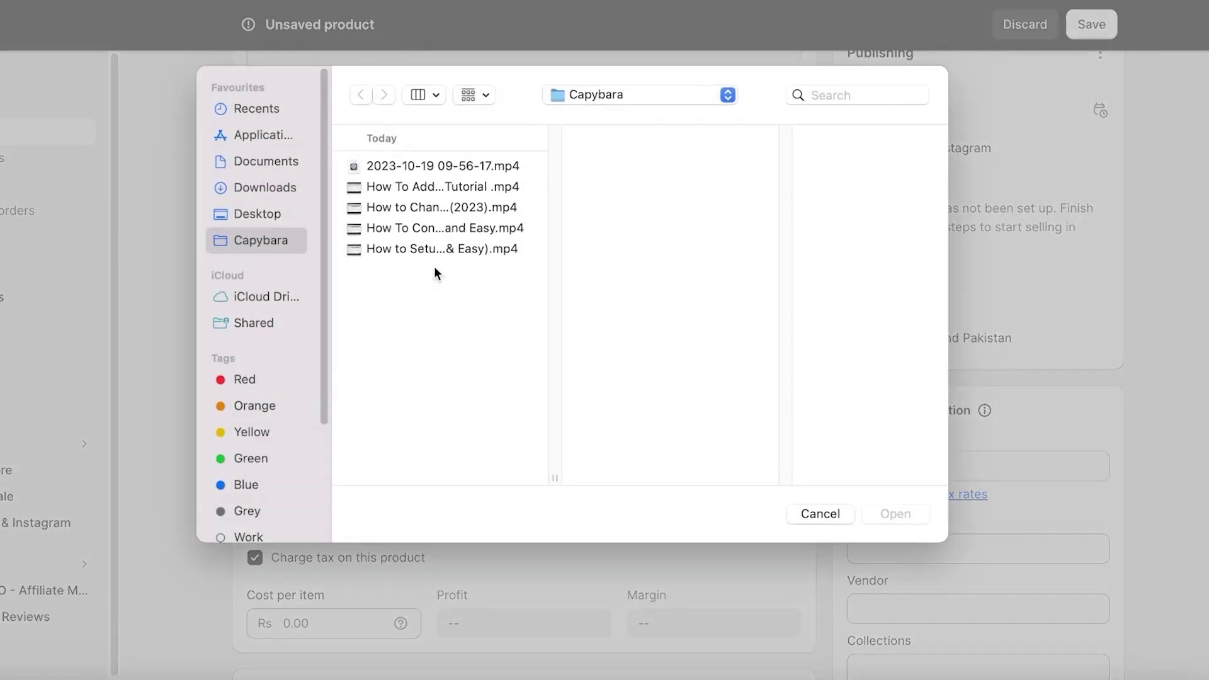
left_click(243, 187)
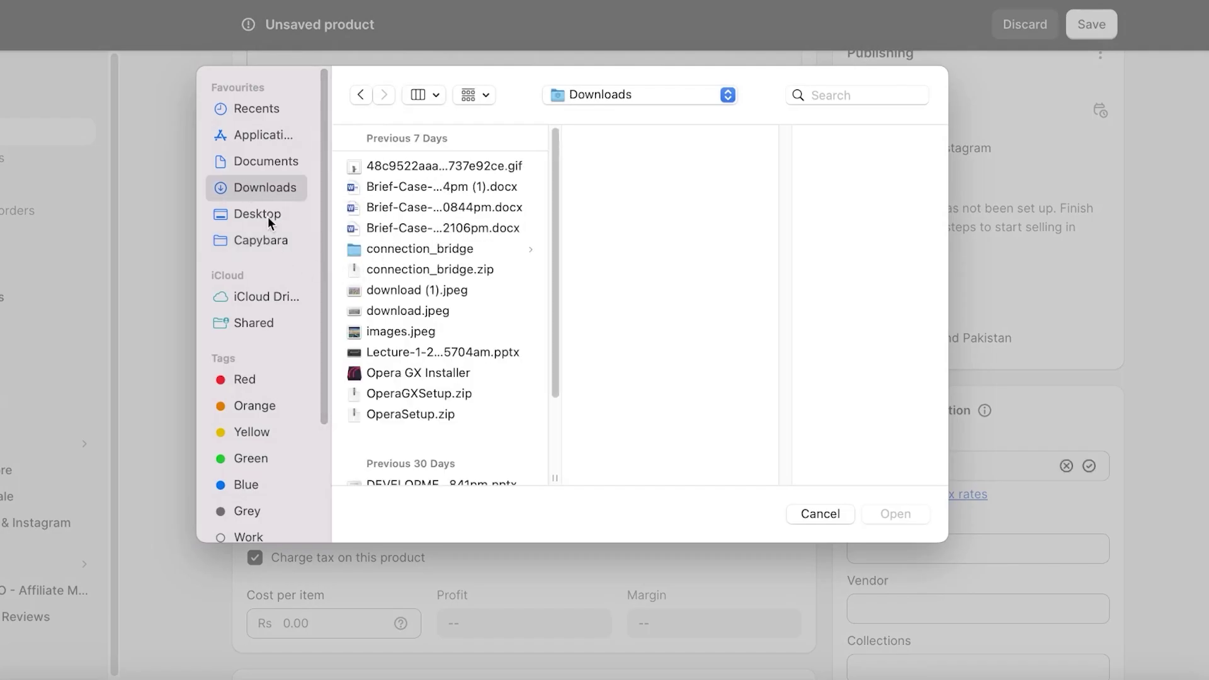
left_click(386, 290)
left_click(922, 511)
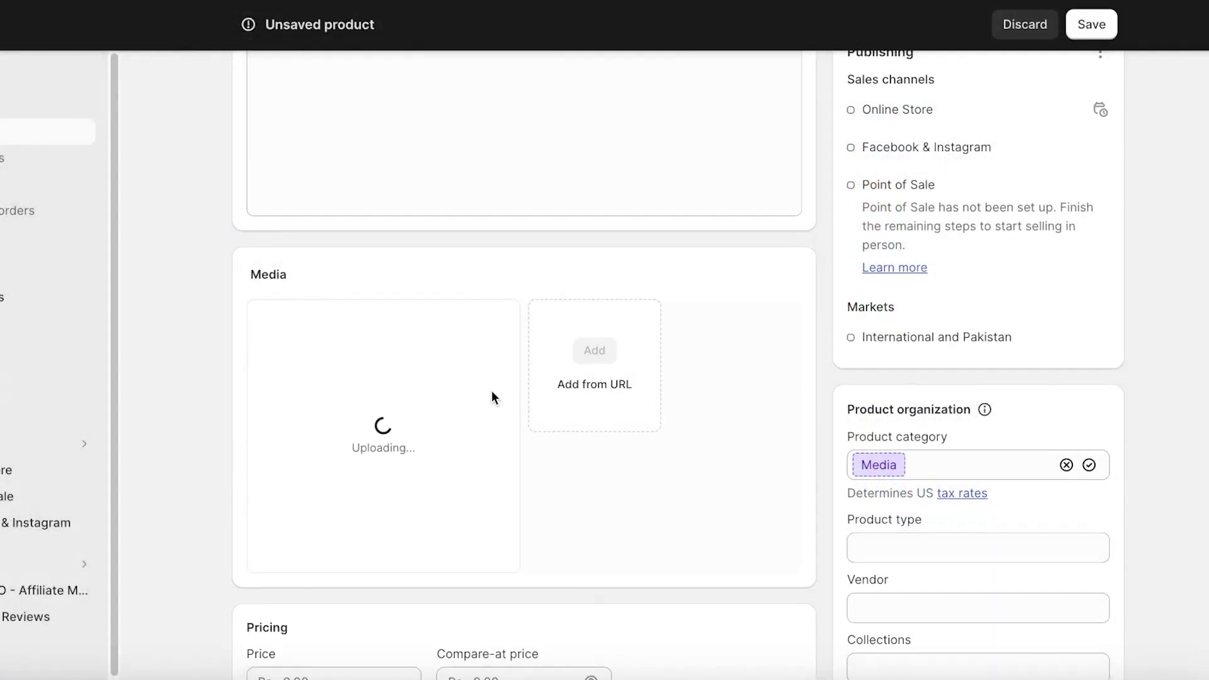
- Set price 33, cost per item 2 and stock quantity 1000, then save the Painting product
scroll(493, 397, "down", 8)
left_click(342, 139)
type("3")
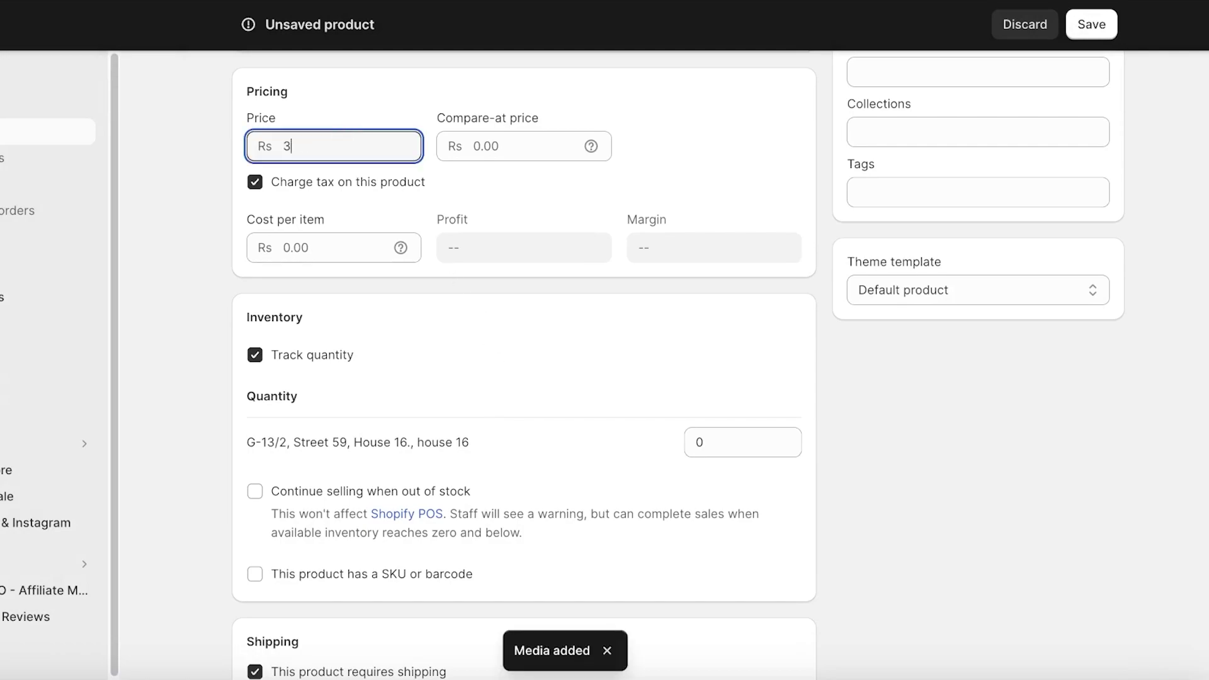
type("3")
left_click(347, 247)
type("2")
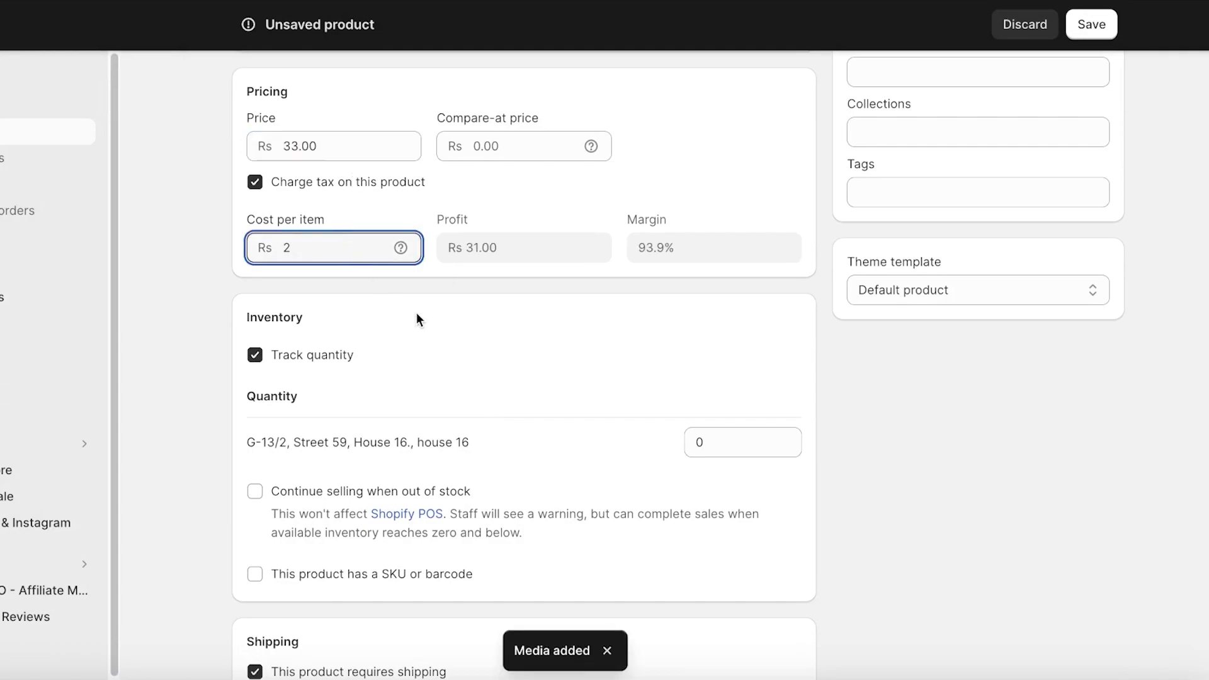
left_click(743, 442)
type("100")
left_click(954, 479)
scroll(954, 478, "down", 6)
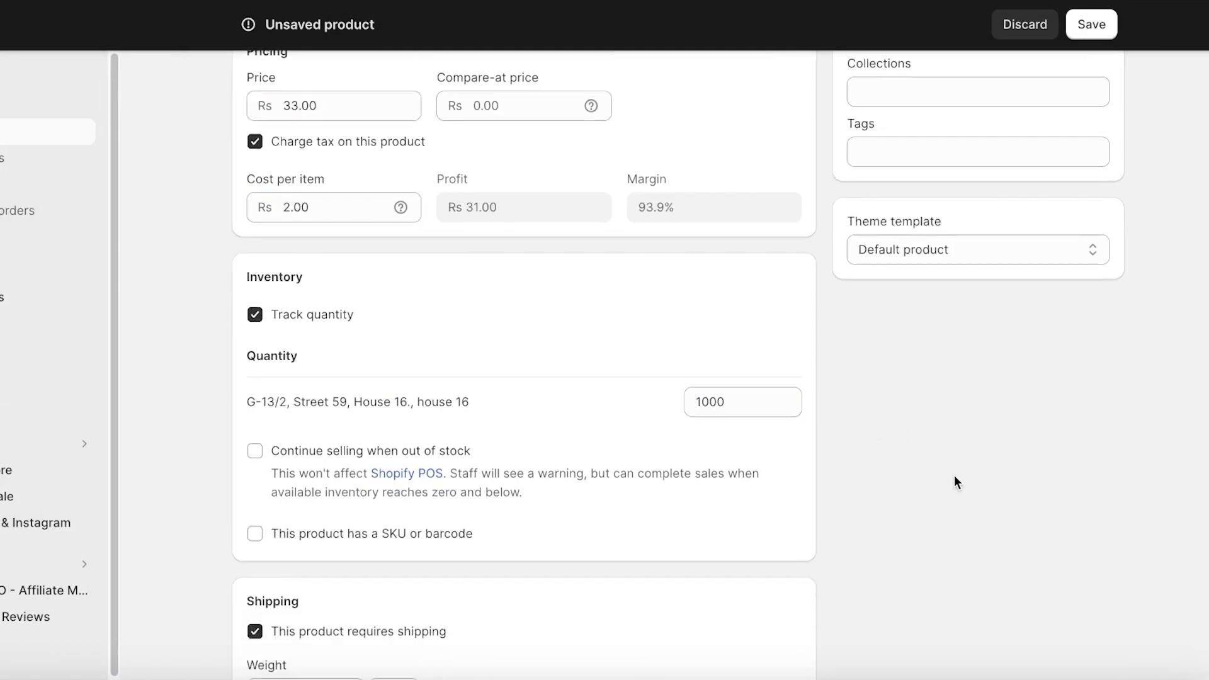
left_click(1092, 667)
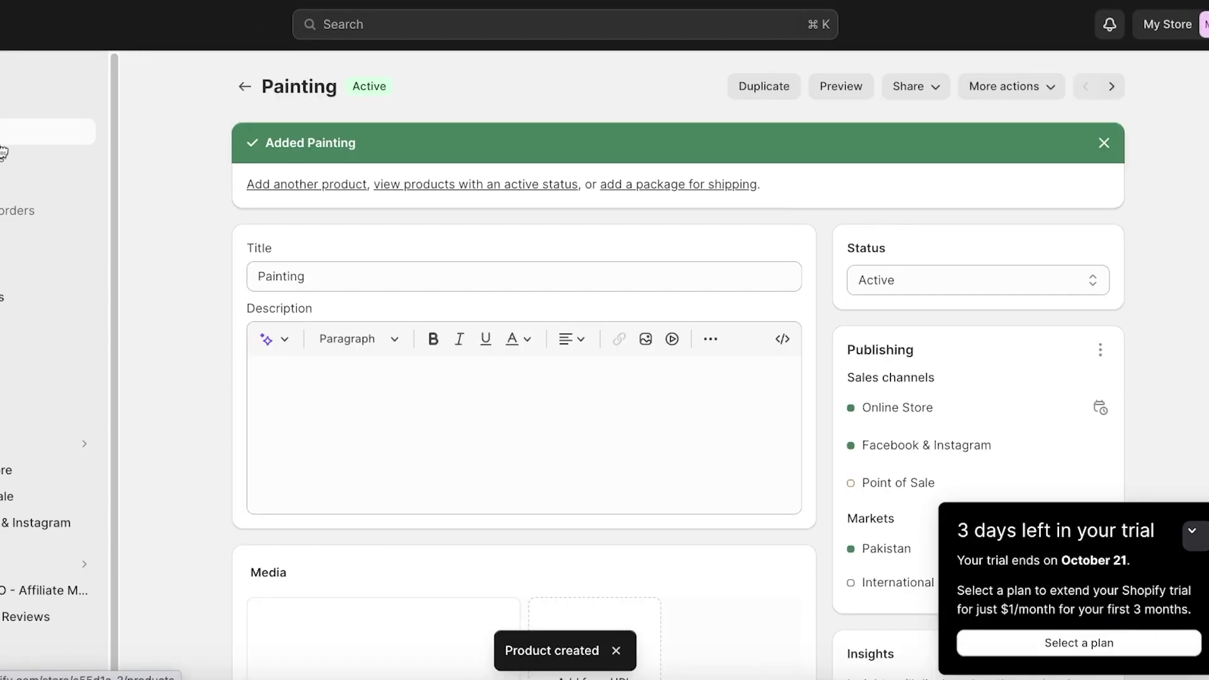
- Open the Facebook & Instagram channel and check its synced products and publishing errors
left_click(13, 158)
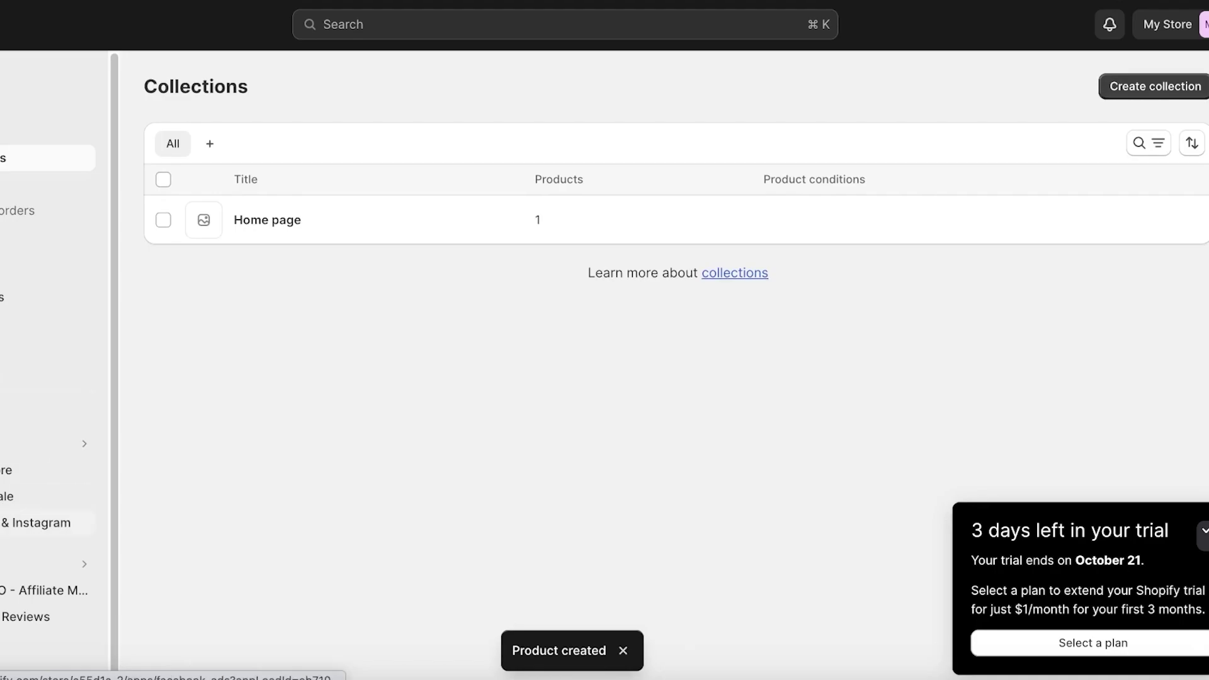
left_click(38, 522)
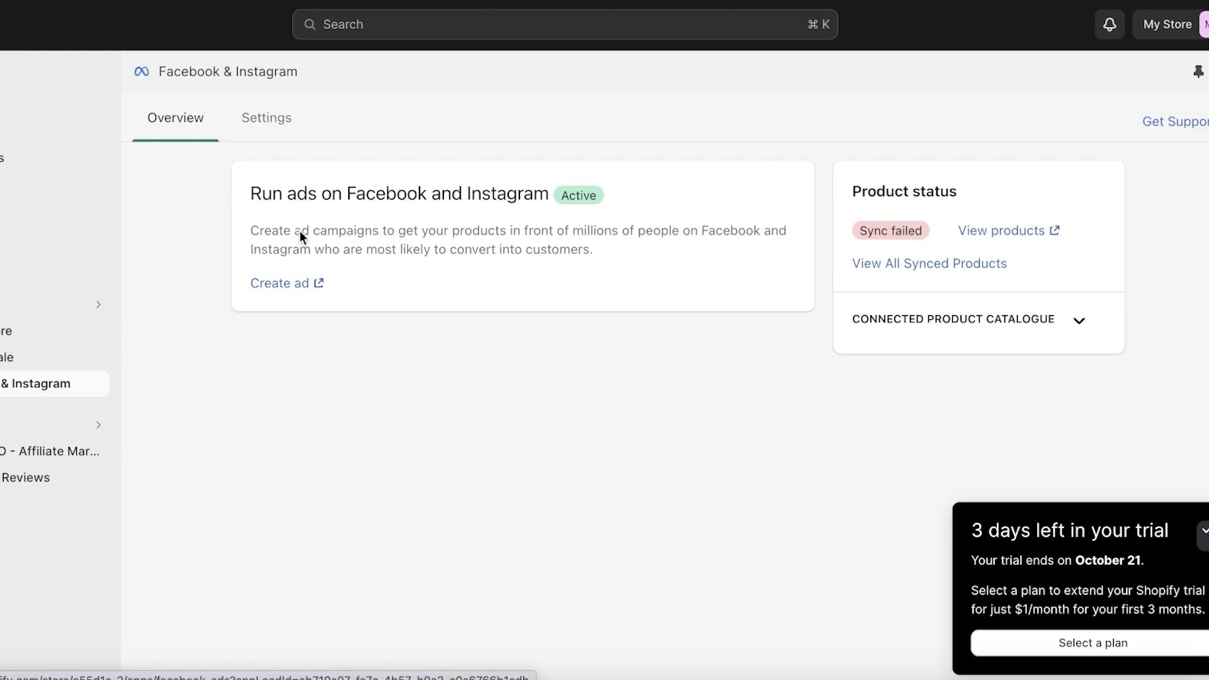
left_click(917, 267)
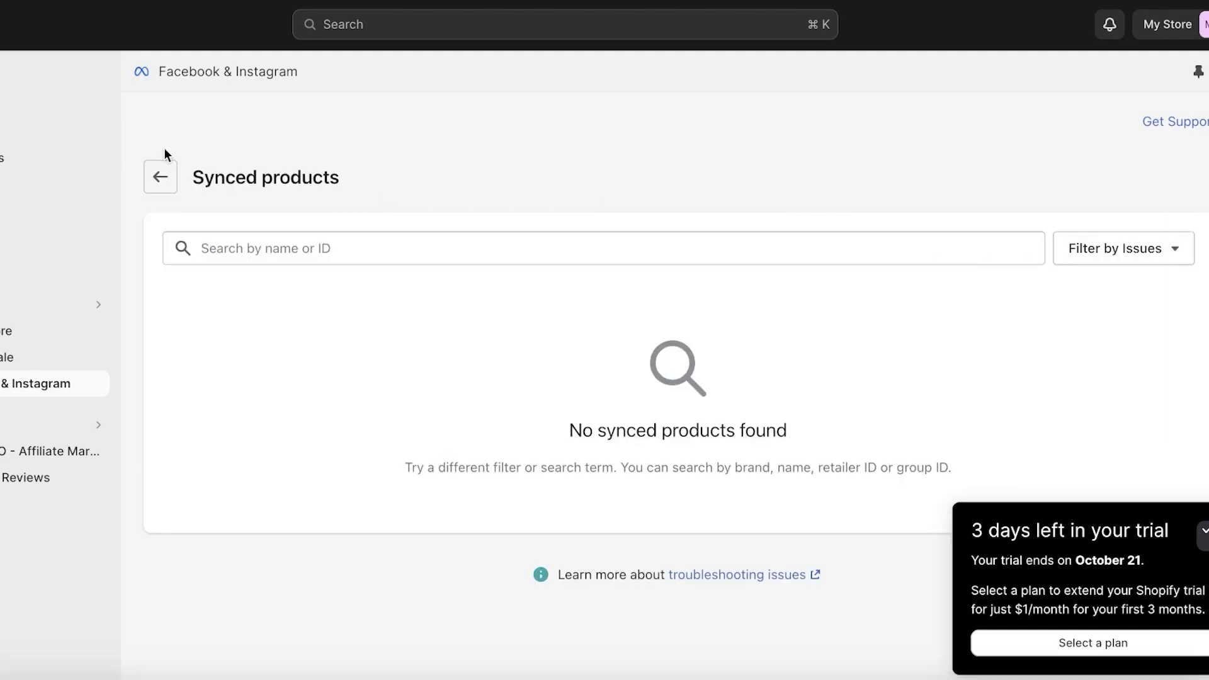
left_click(163, 184)
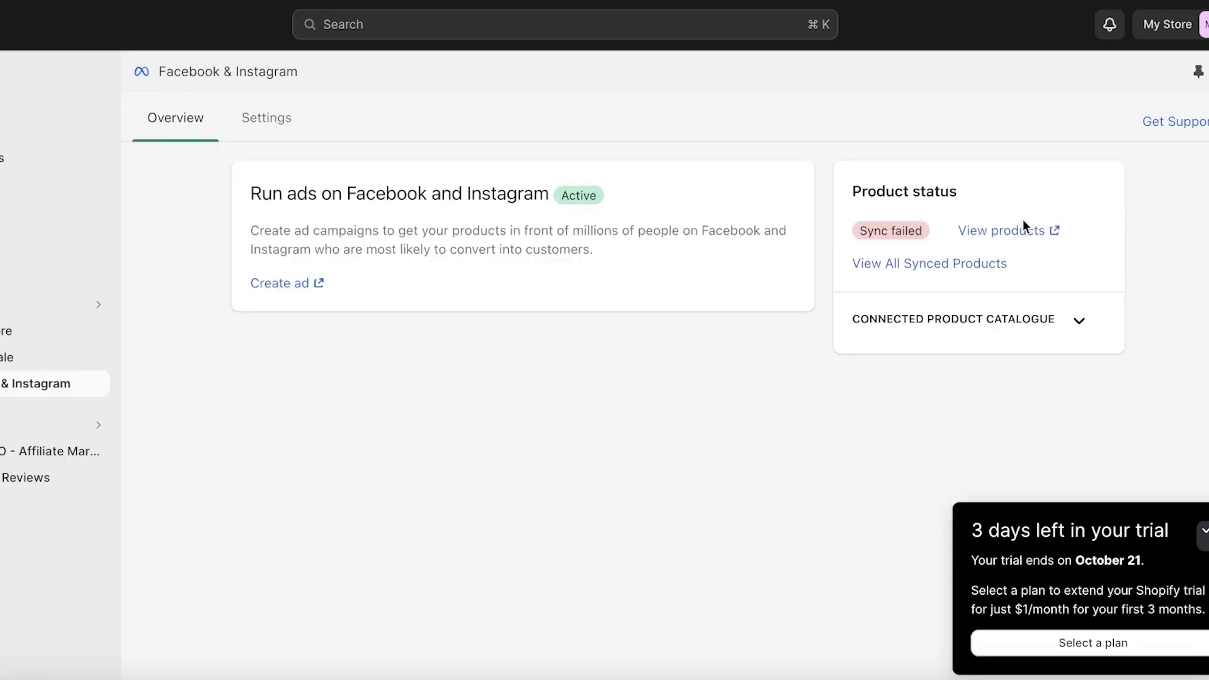
left_click(1023, 228)
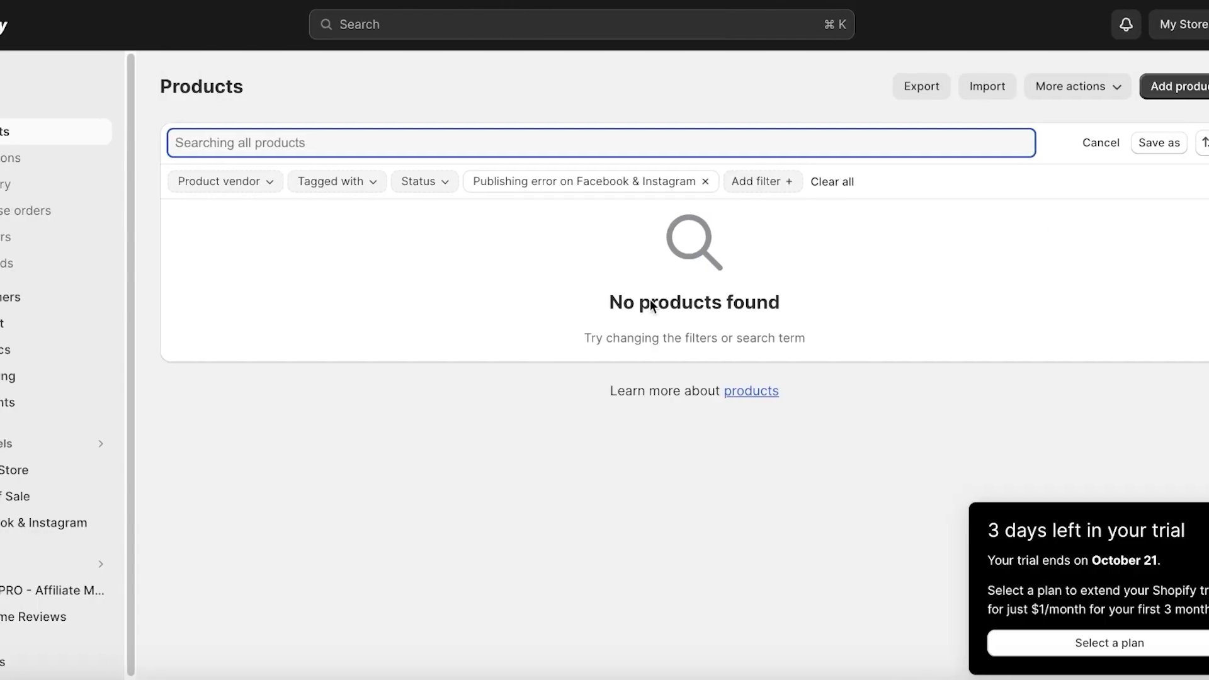
- Begin another product titled 'S', then return to the Facebook & Instagram channel page
left_click(1174, 86)
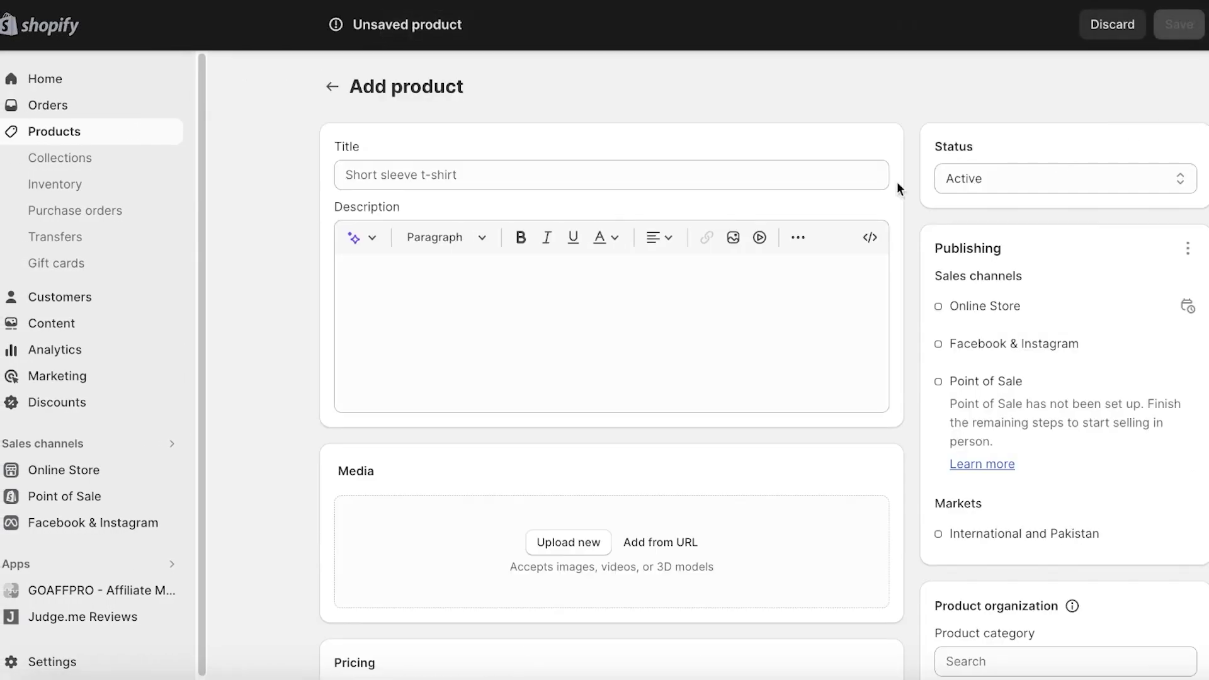
left_click(546, 181)
type("S")
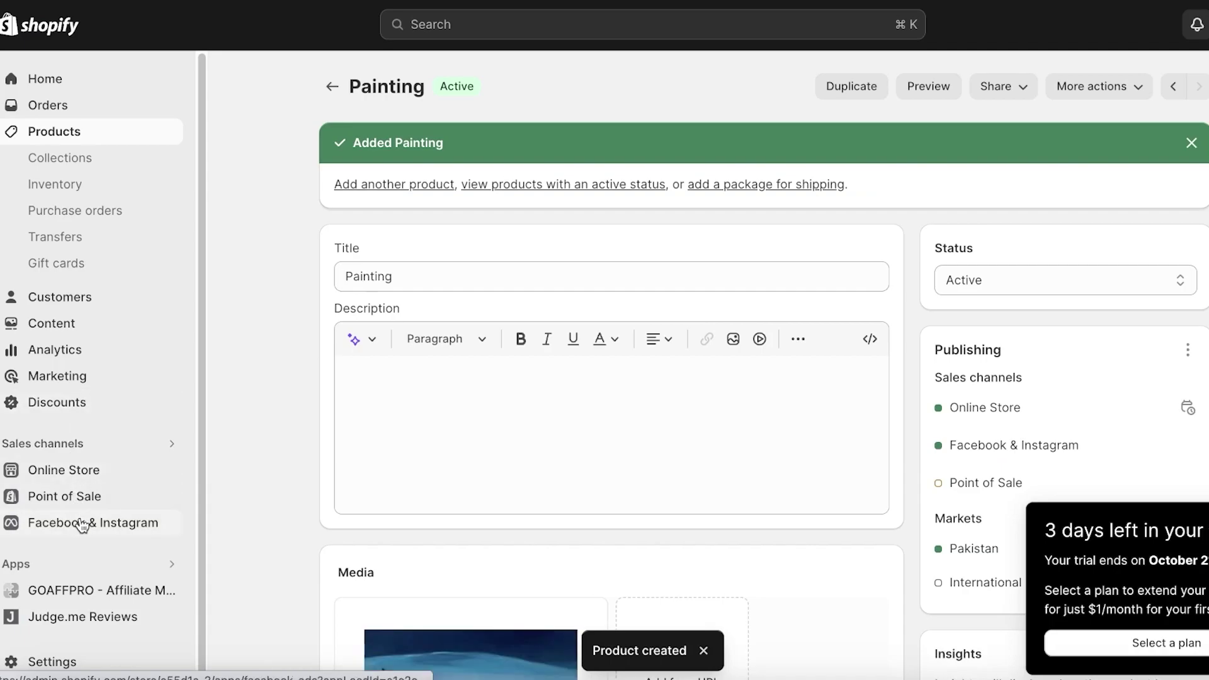
left_click(81, 523)
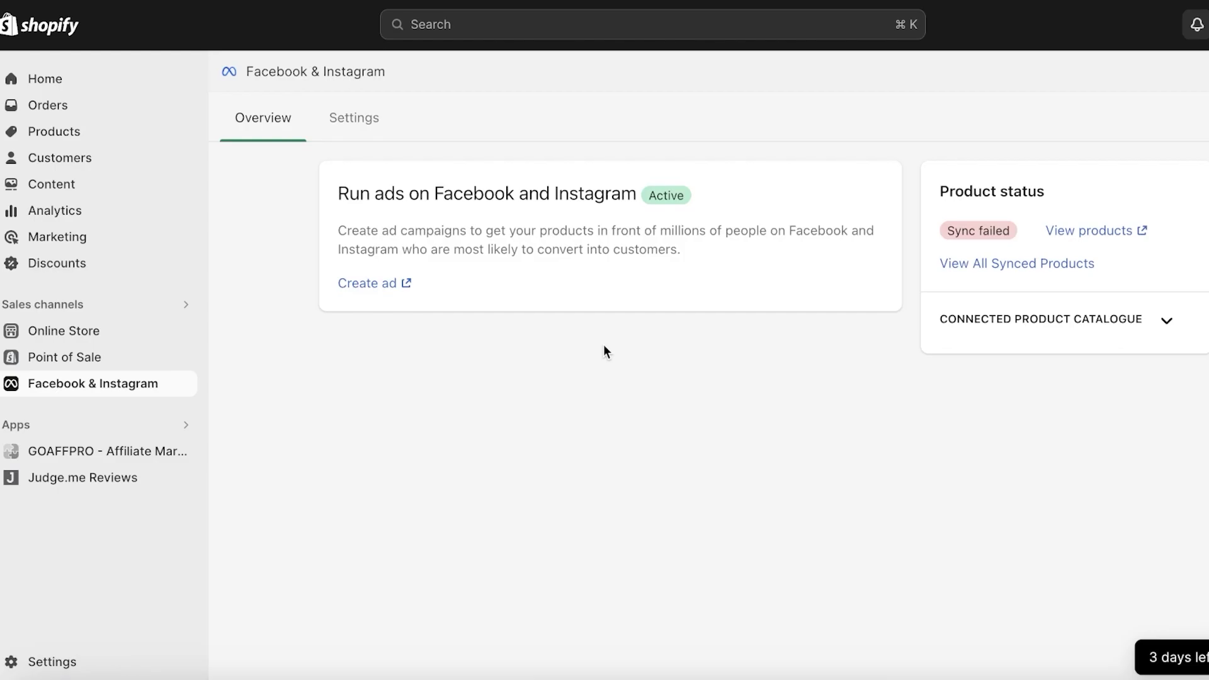
- Disconnect the product catalogue in the Facebook & Instagram channel settings and confirm it
left_click(336, 108)
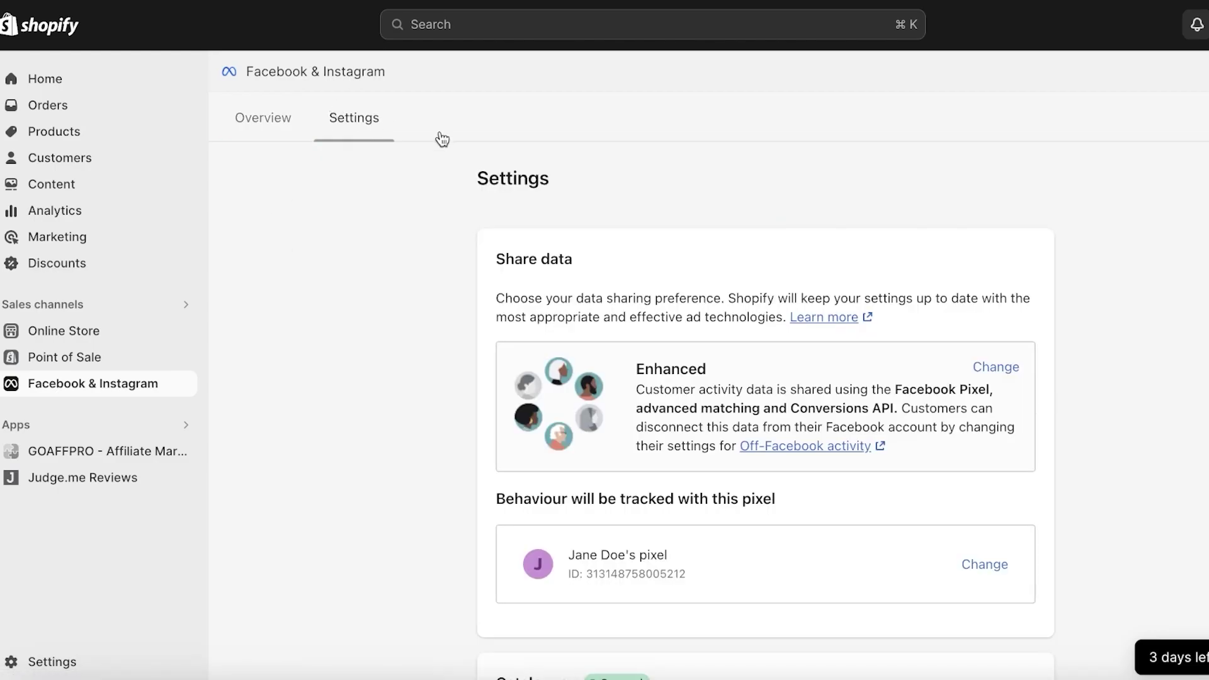
scroll(1028, 183, "down", 3)
scroll(926, 277, "down", 3)
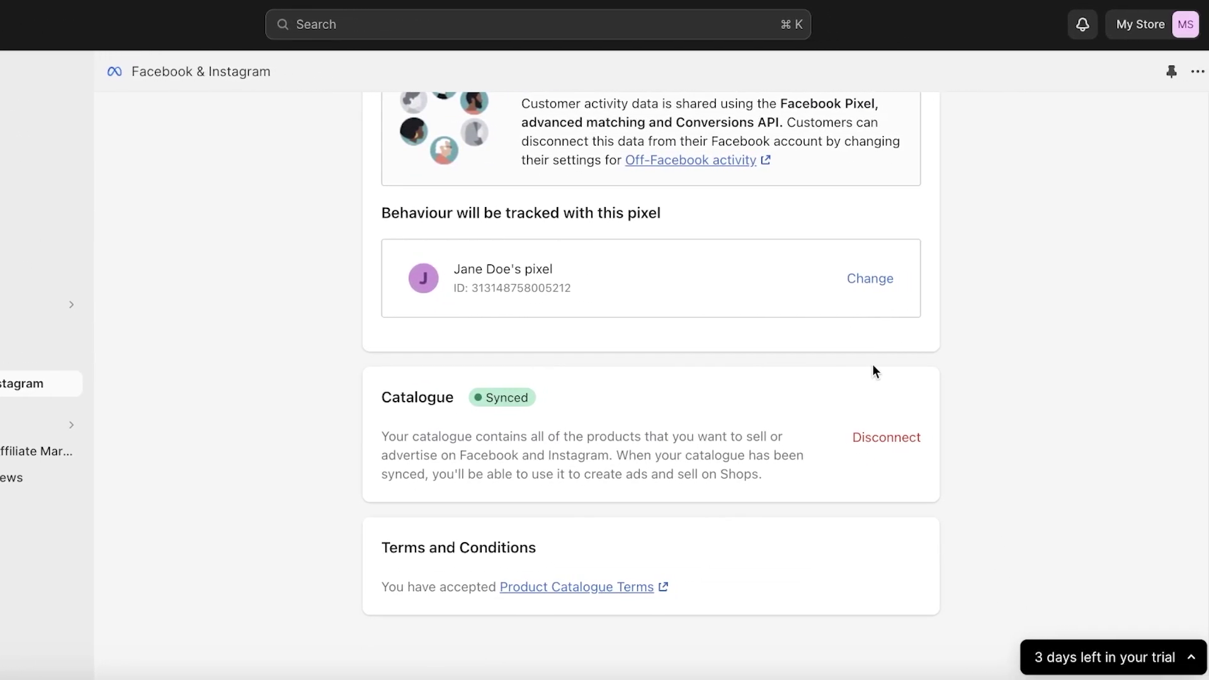
left_click(875, 438)
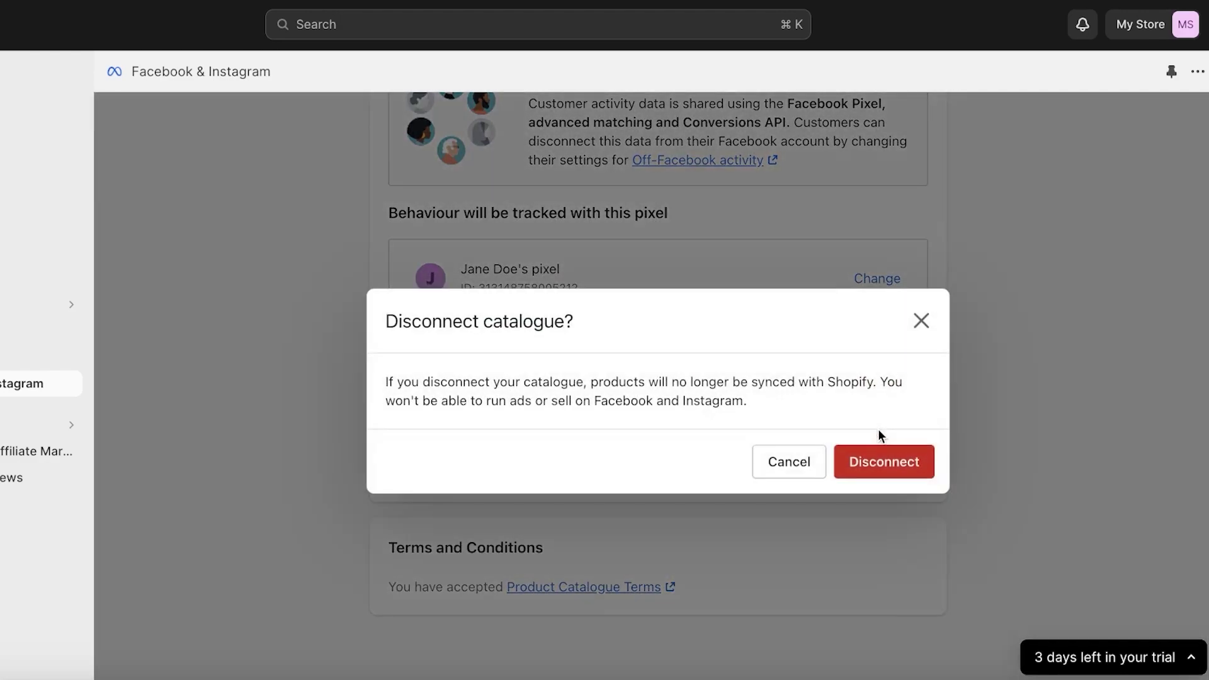
left_click(889, 466)
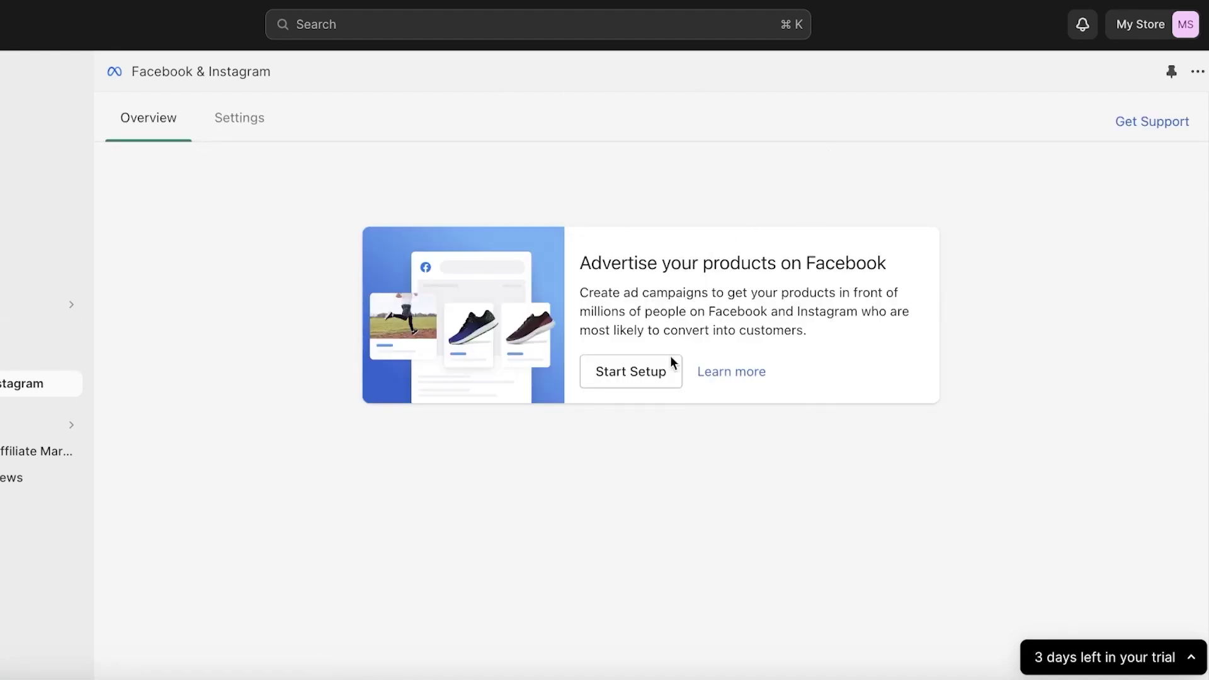
- Reconnect the Facebook and business accounts, accept the catalogue terms, submit for review, and begin publishing products
left_click(672, 357)
left_click(818, 291)
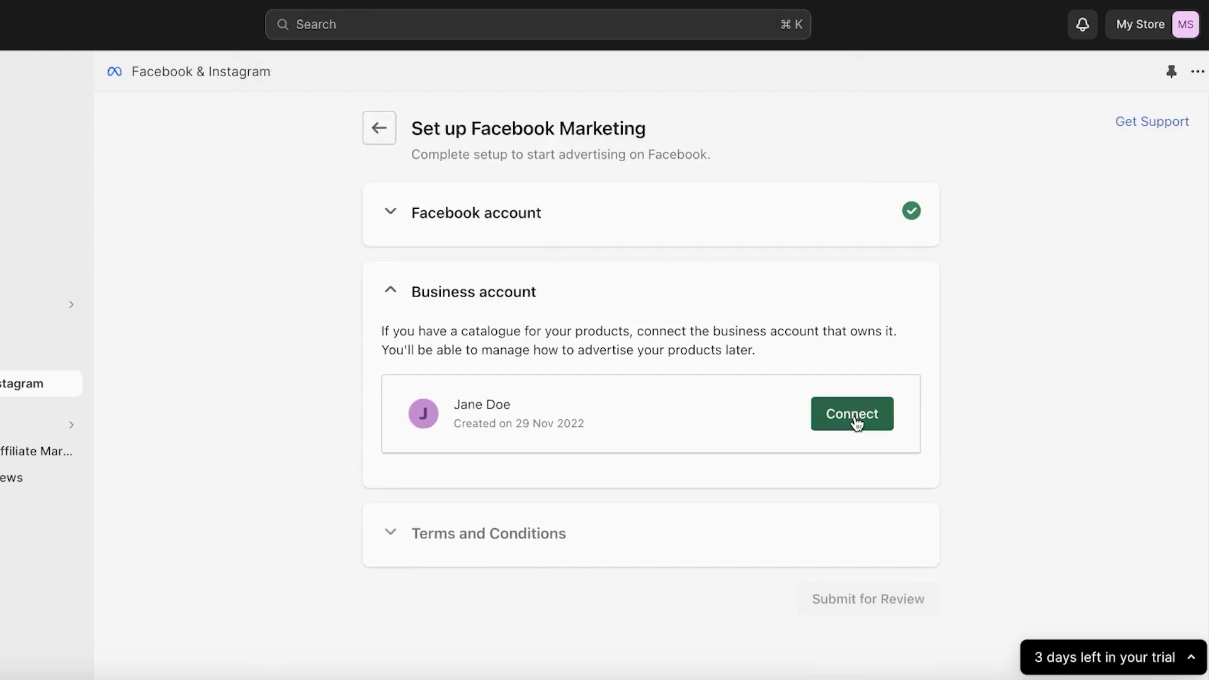
left_click(855, 416)
left_click(388, 466)
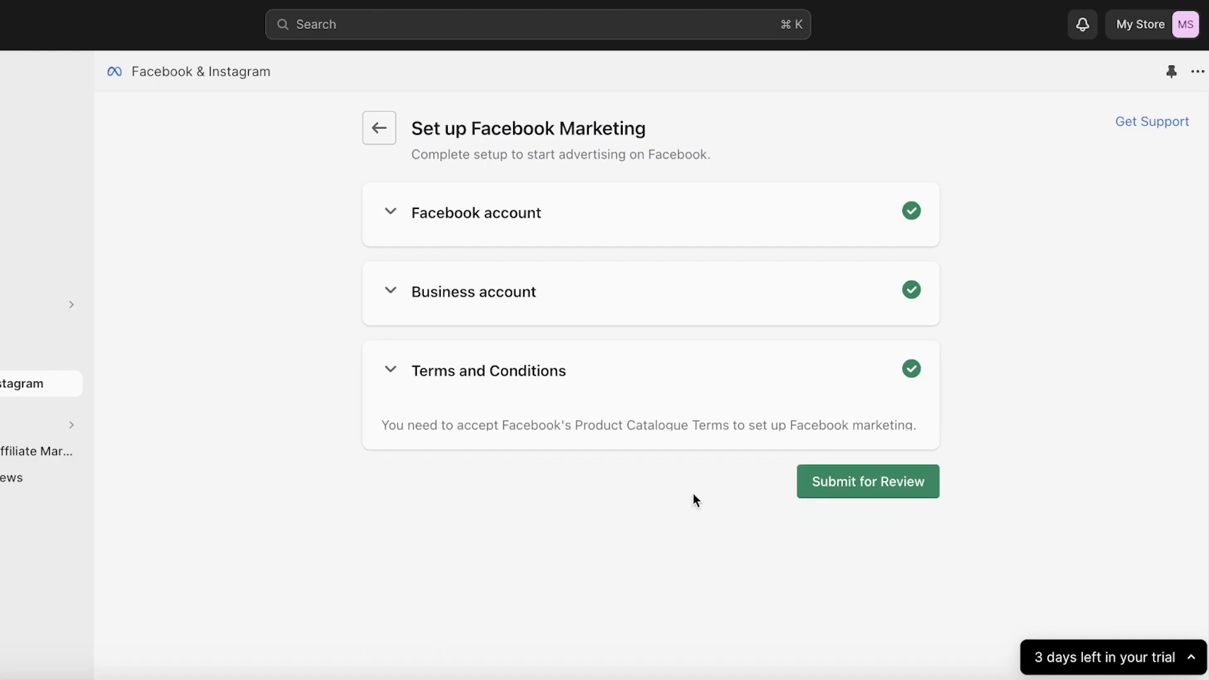
left_click(832, 449)
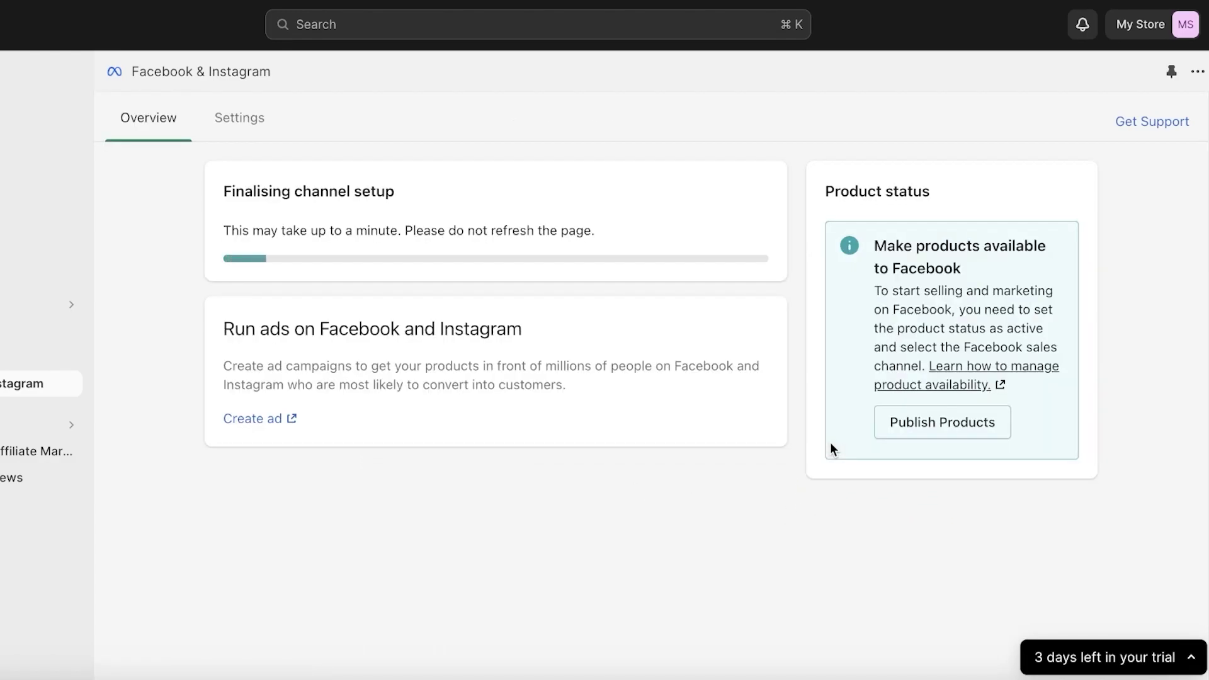
left_click(943, 424)
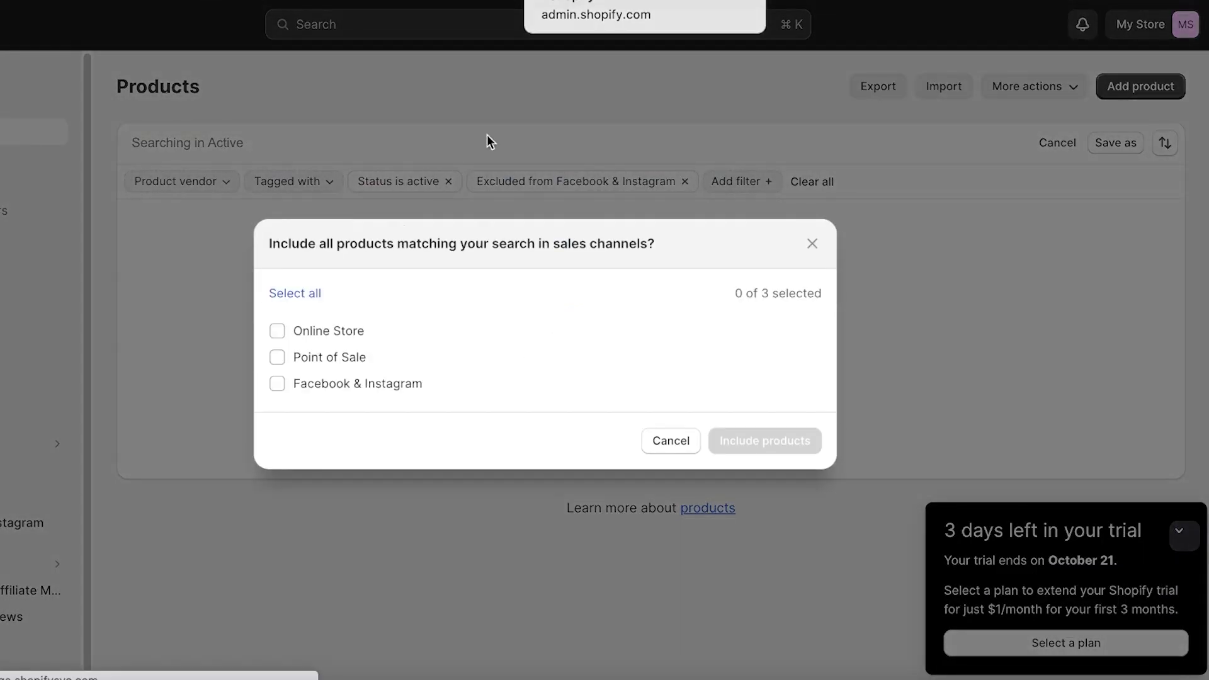
- Include the matching products in Online Store, Point of Sale and Facebook & Instagram
left_click(277, 331)
left_click(278, 358)
left_click(278, 385)
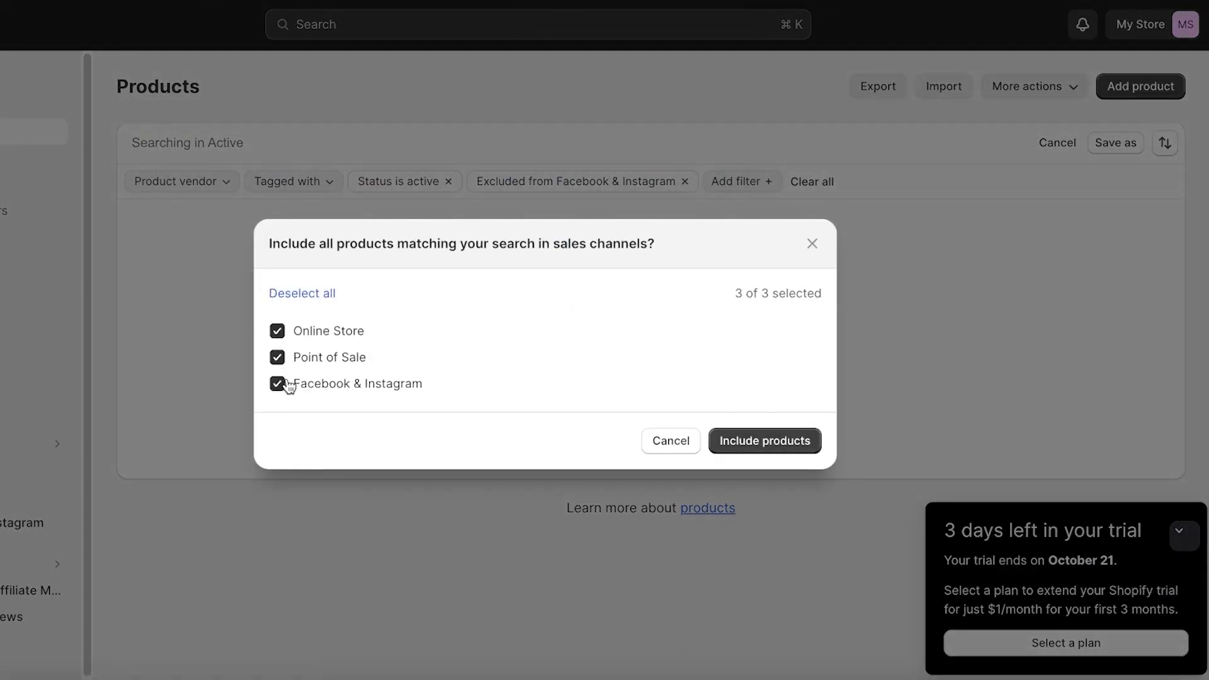
left_click(778, 453)
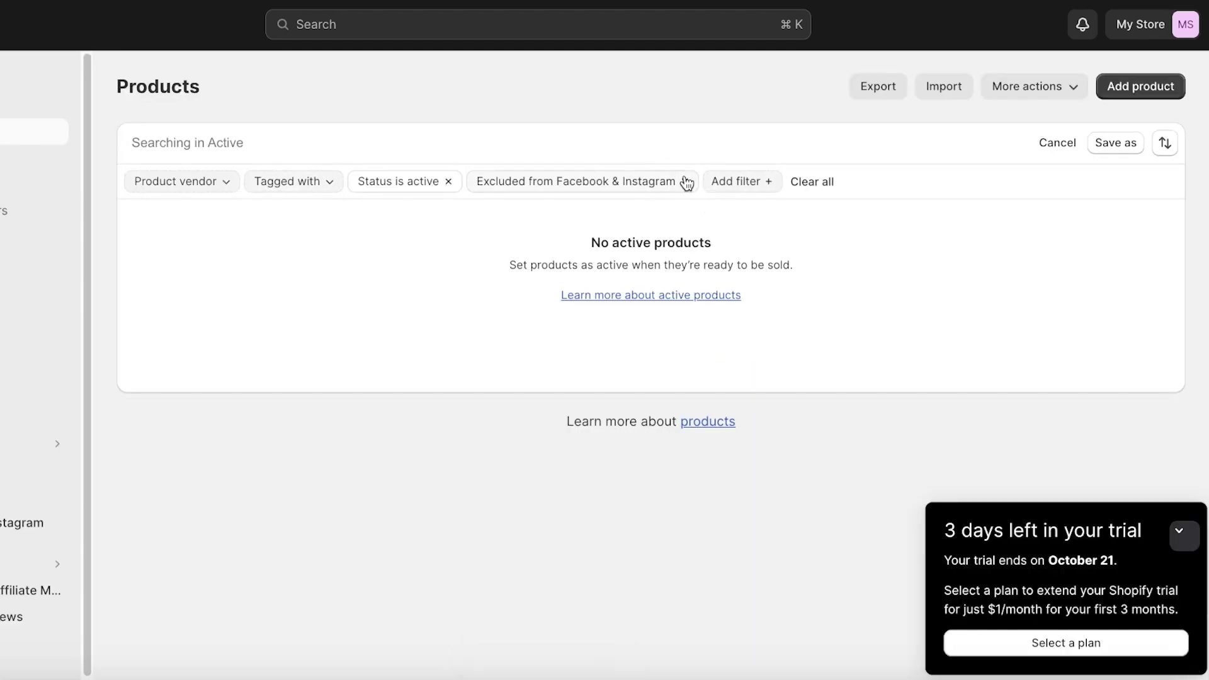
- Clear the Excluded filter and include Diet Plan and both Painting products in all three channels
left_click(685, 181)
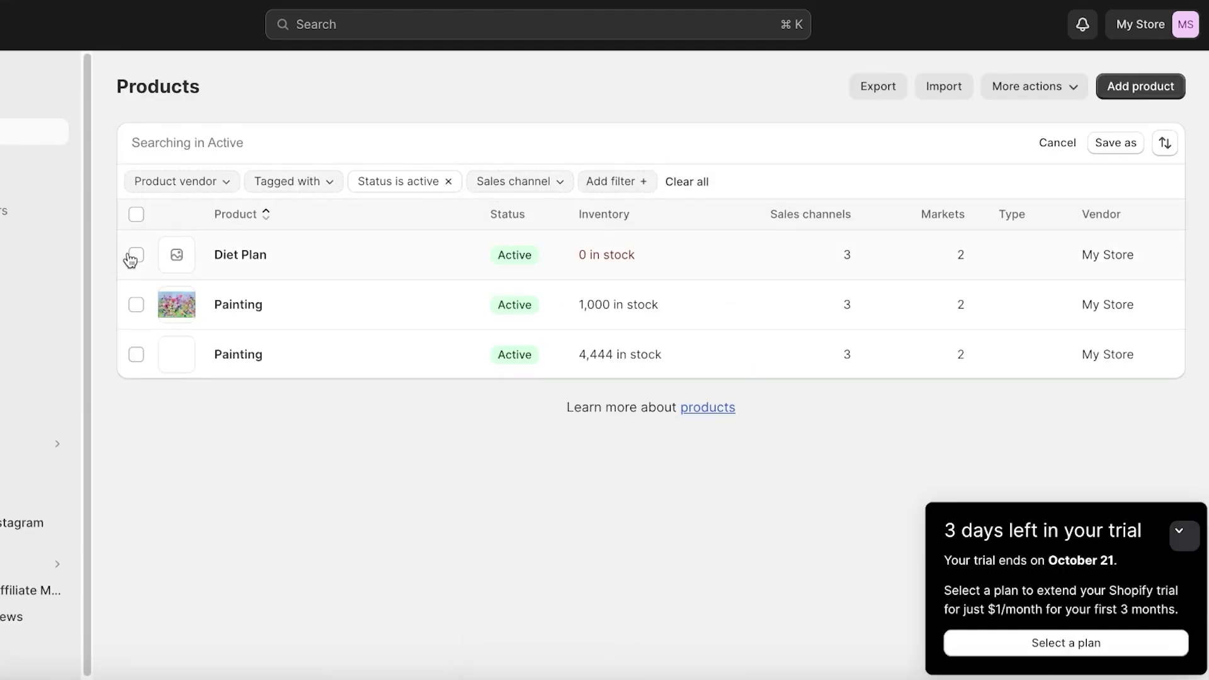
left_click(136, 255)
left_click(136, 304)
left_click(136, 354)
left_click(785, 418)
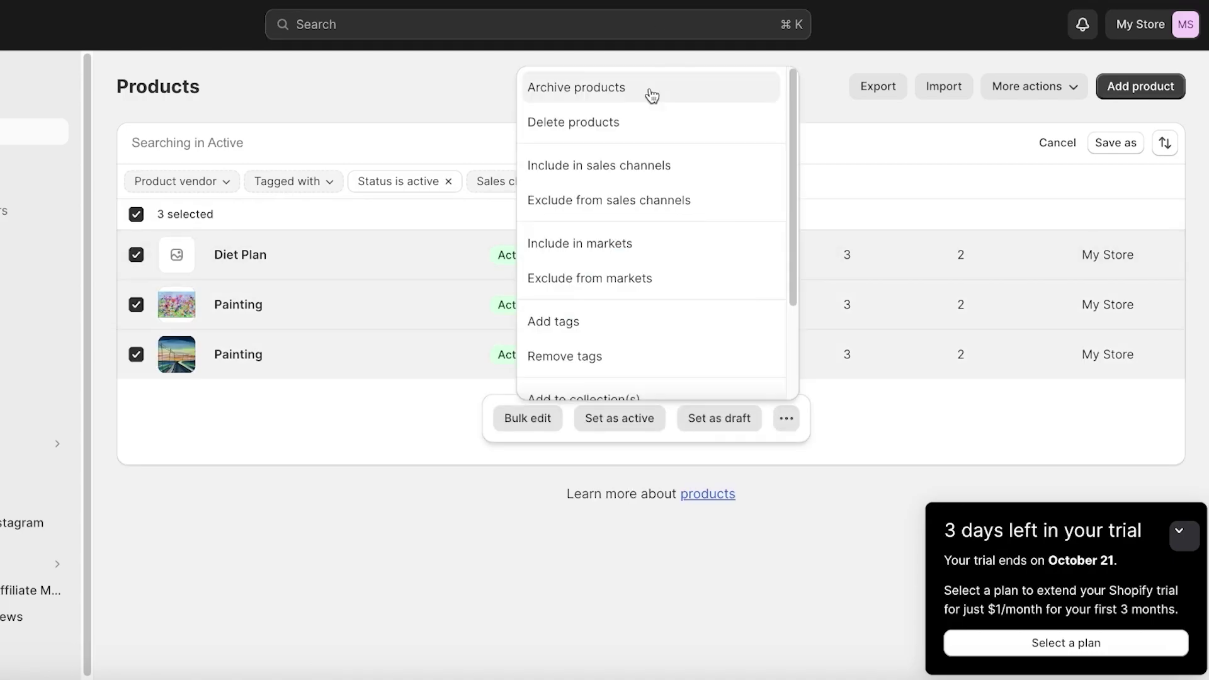
left_click(655, 170)
left_click(280, 332)
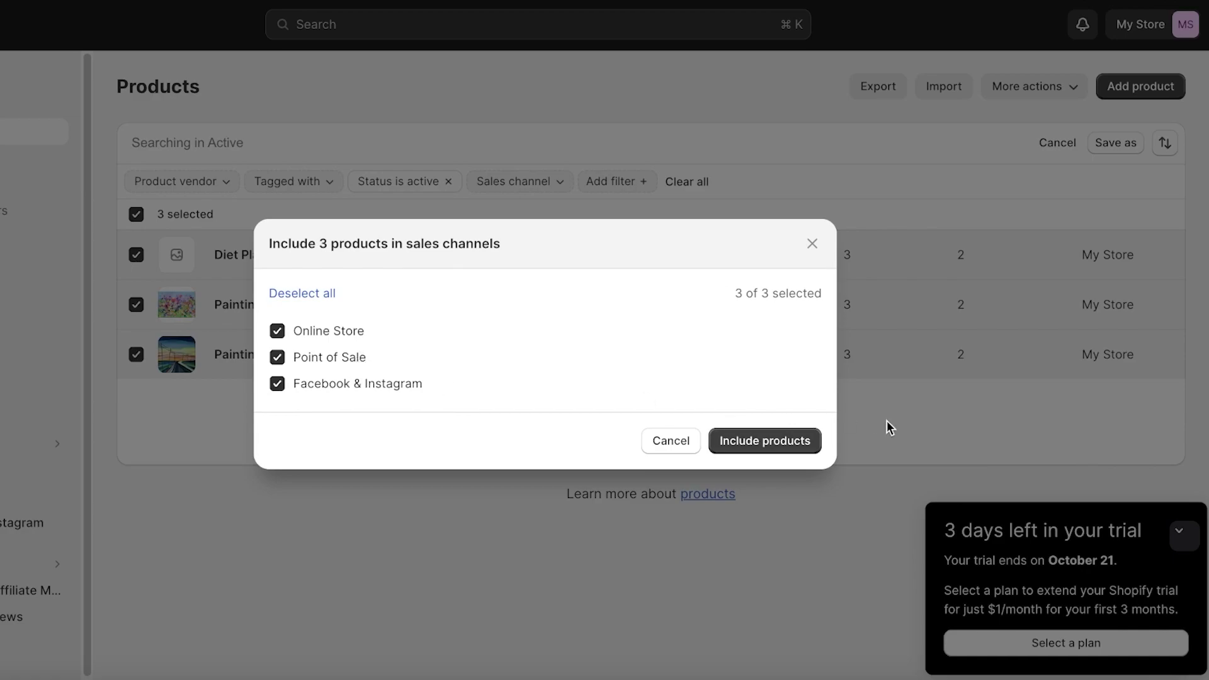
left_click(770, 443)
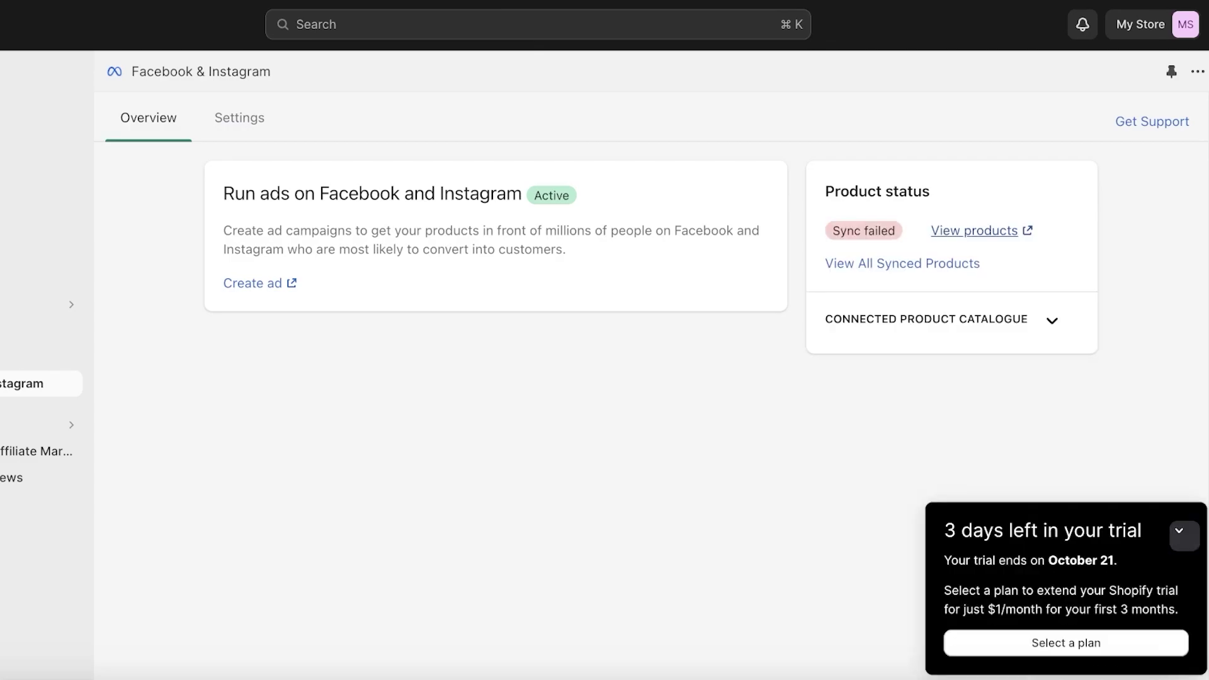
- From the Facebook & Instagram channel page, open the connected Shopify Product Catalog in Commerce Manager
left_click(137, 129)
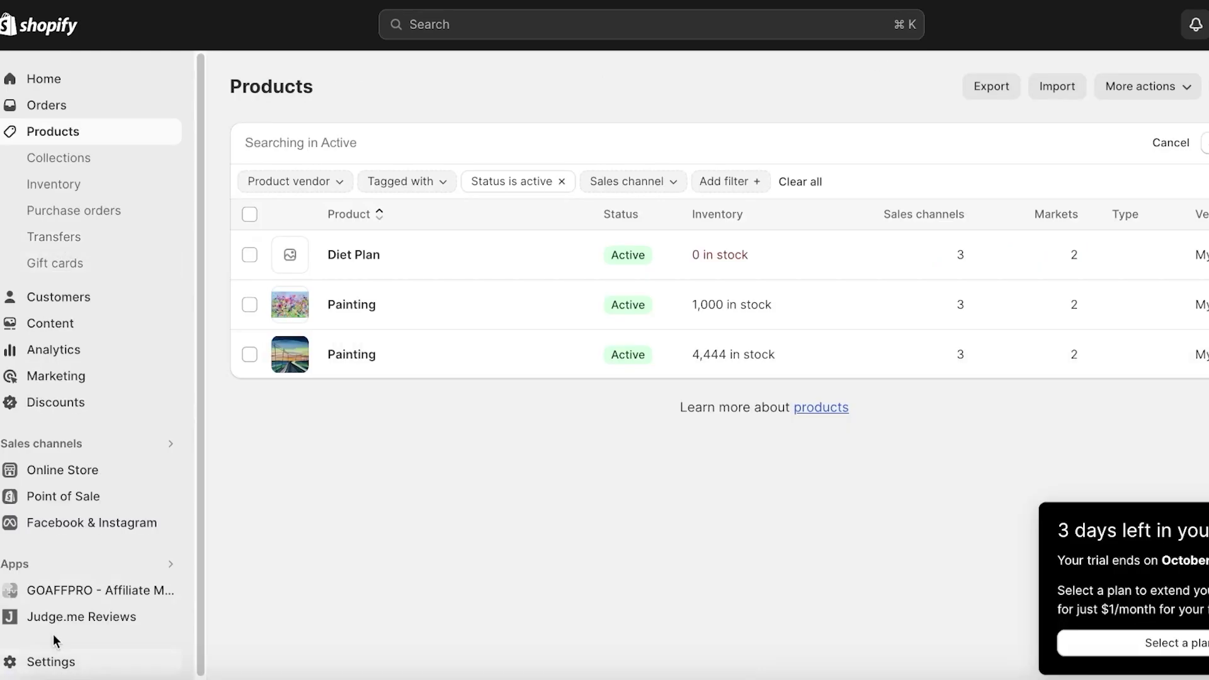
left_click(60, 524)
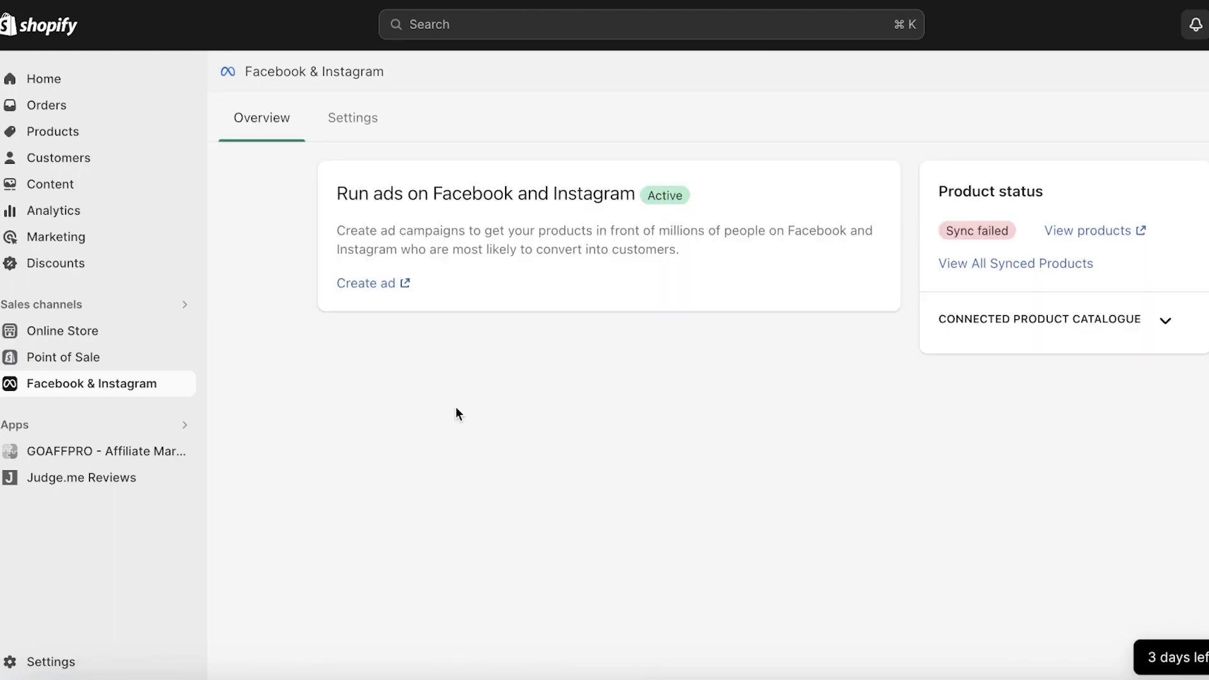
left_click(1157, 324)
left_click(996, 360)
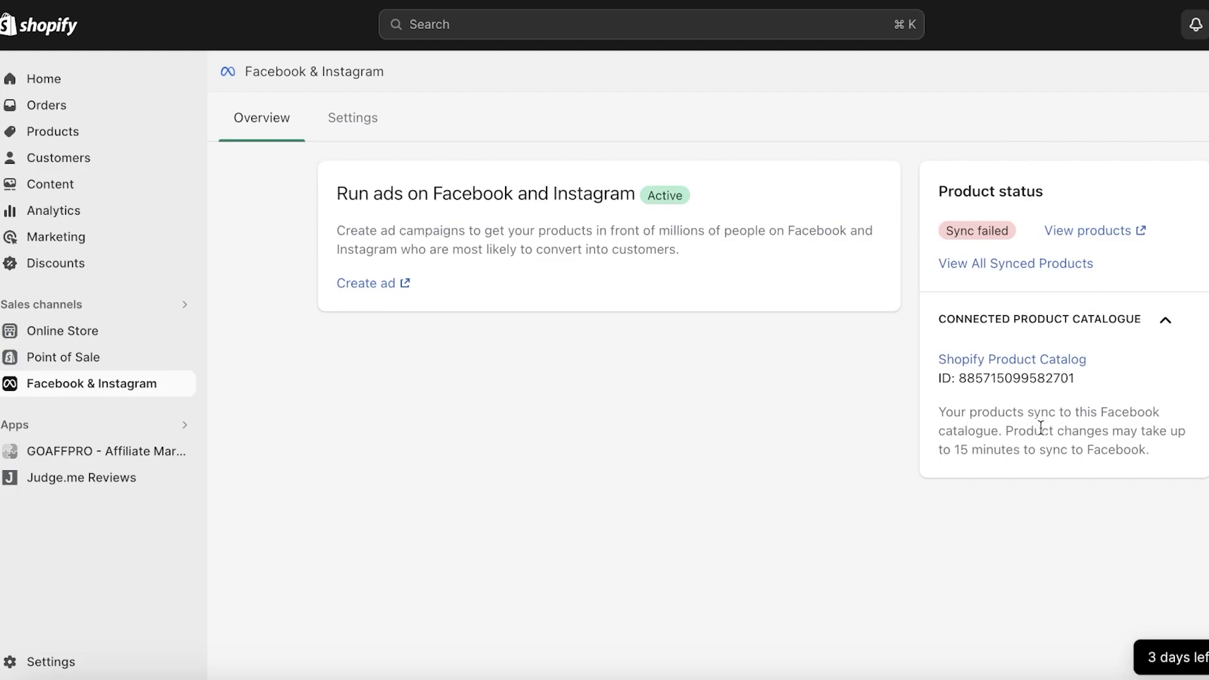
left_click_drag(1012, 433, 1039, 456)
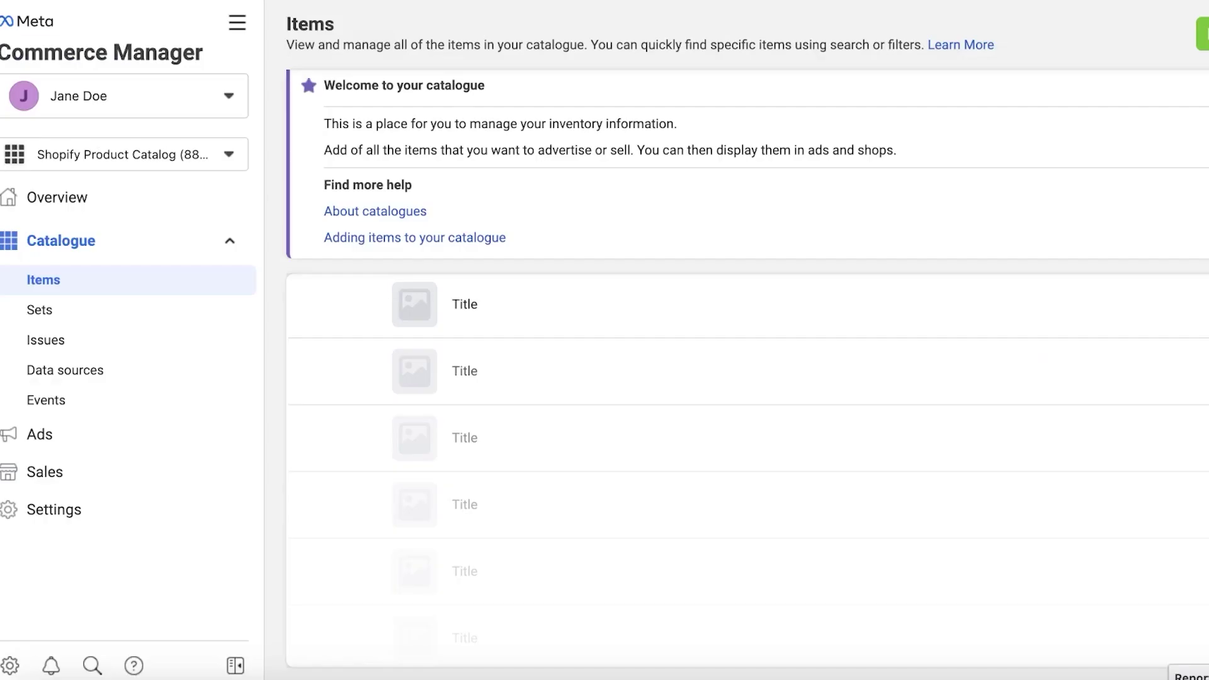
- Check the Commerce Manager catalogue overview showing 0 items, glancing at the business account list
left_click(66, 202)
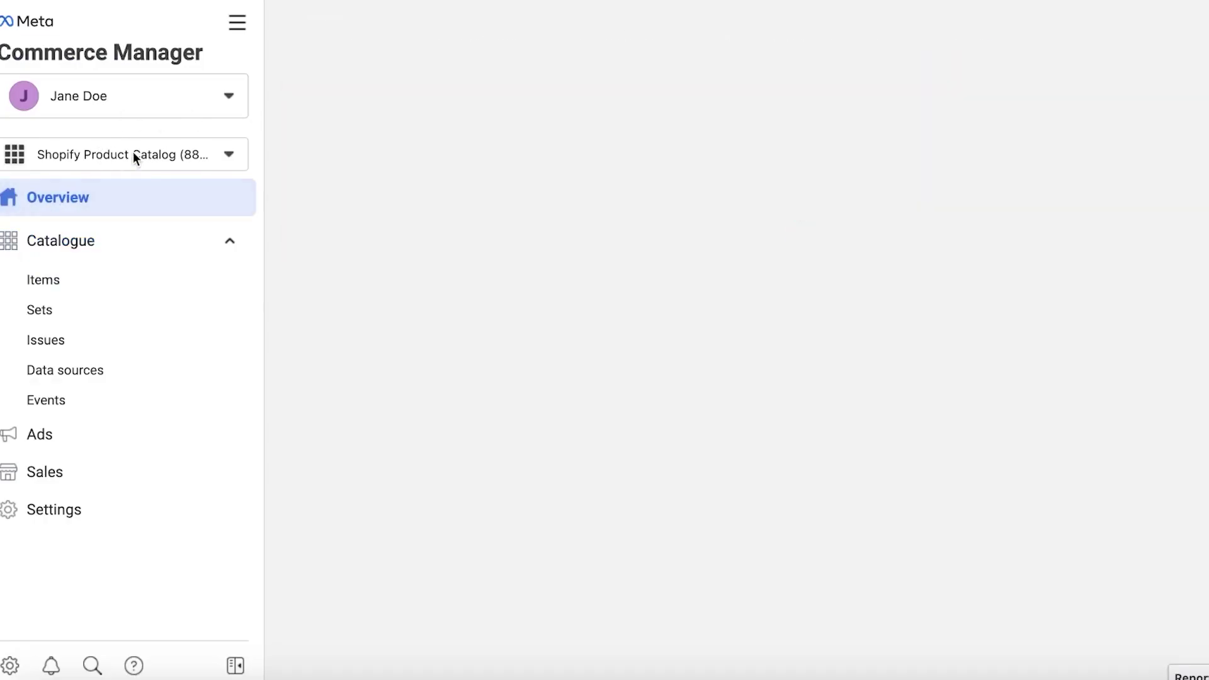
left_click(96, 96)
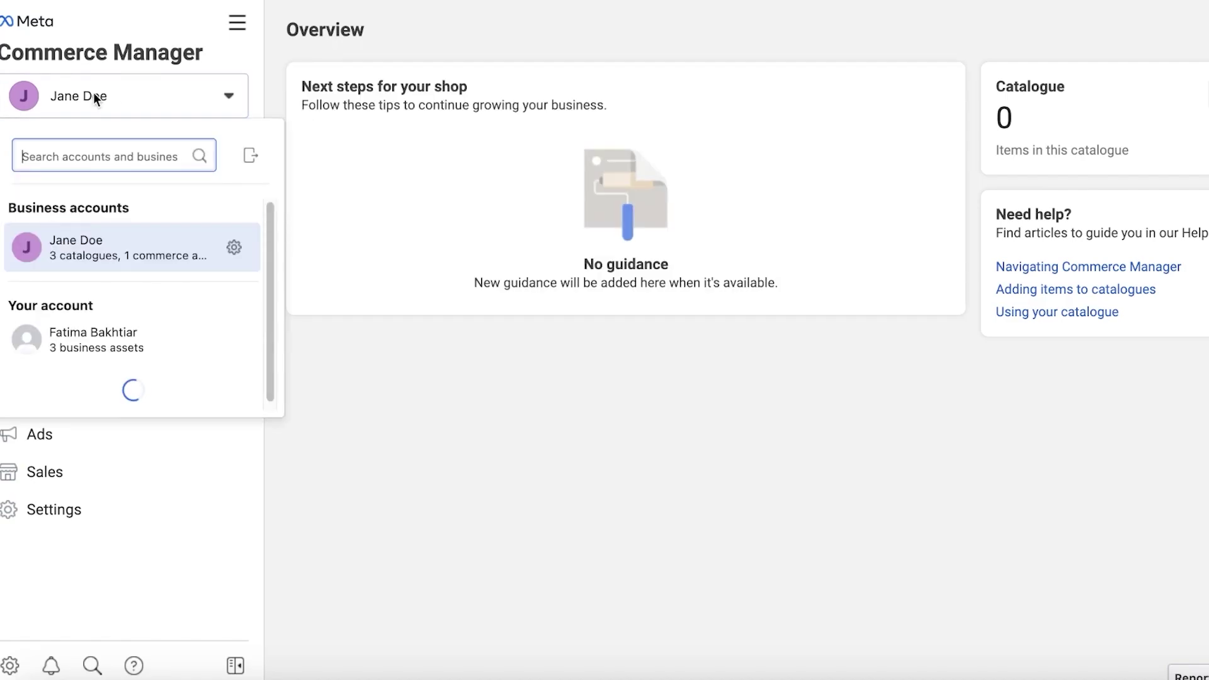
left_click(658, 513)
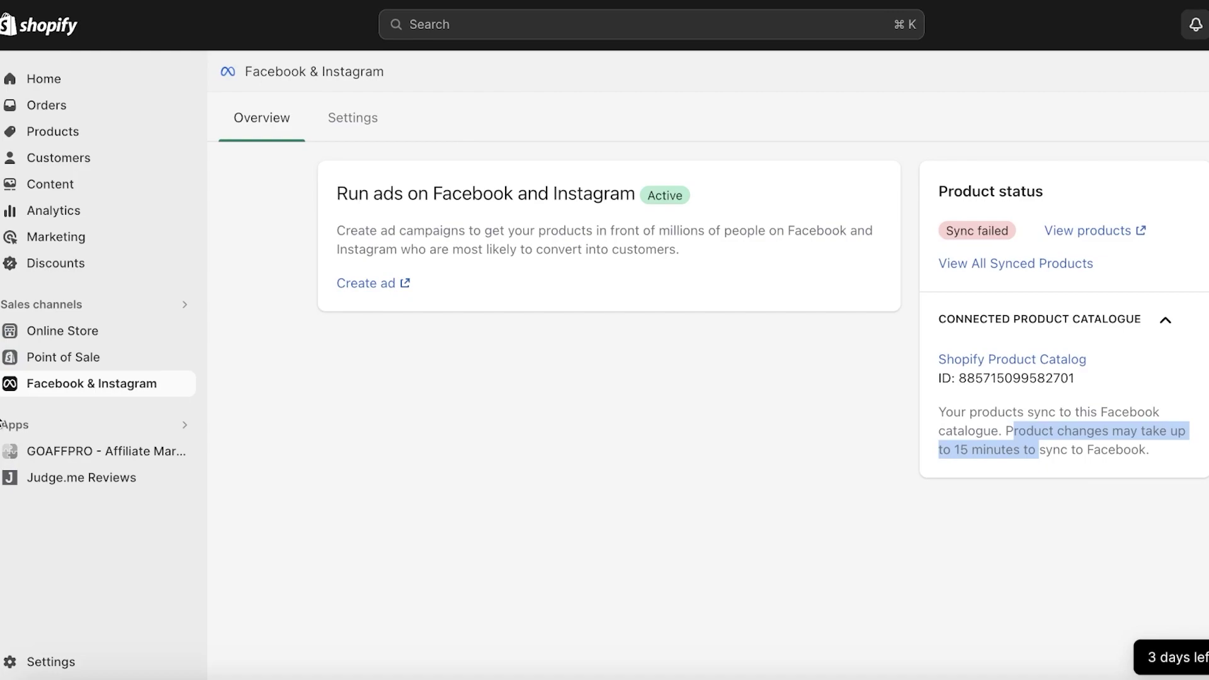
- Browse the Online Store, Point of Sale and Facebook & Instagram channels, then go to all products
left_click(44, 354)
left_click(52, 341)
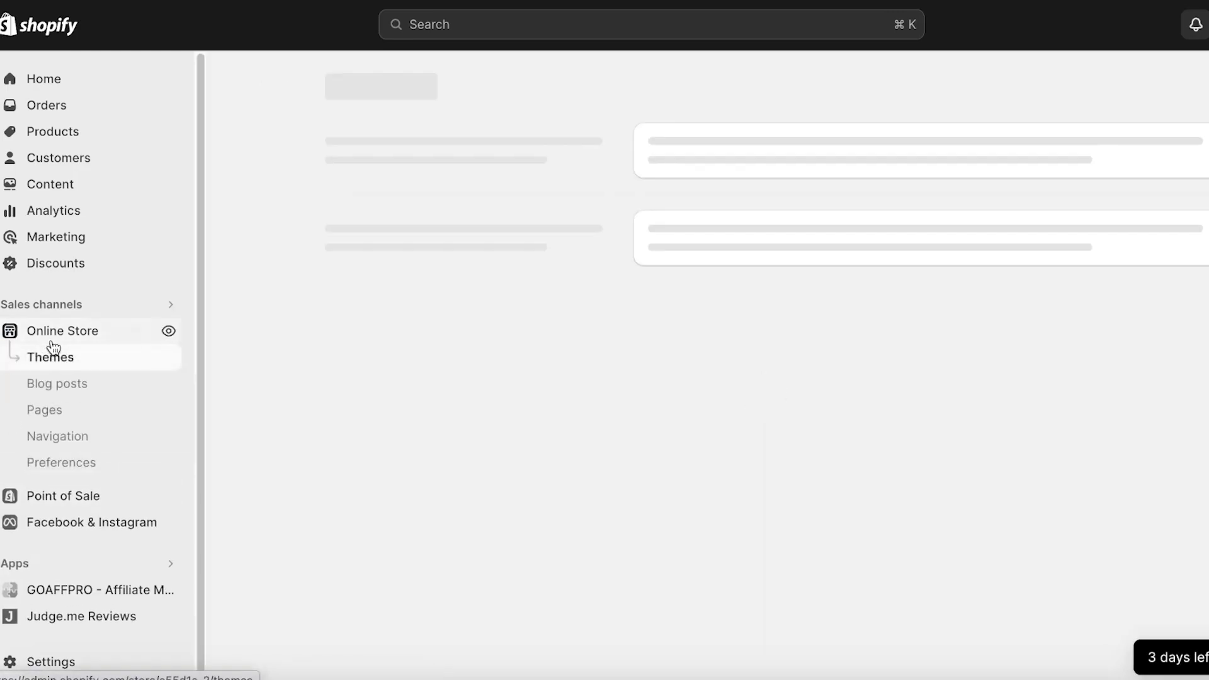
left_click(32, 495)
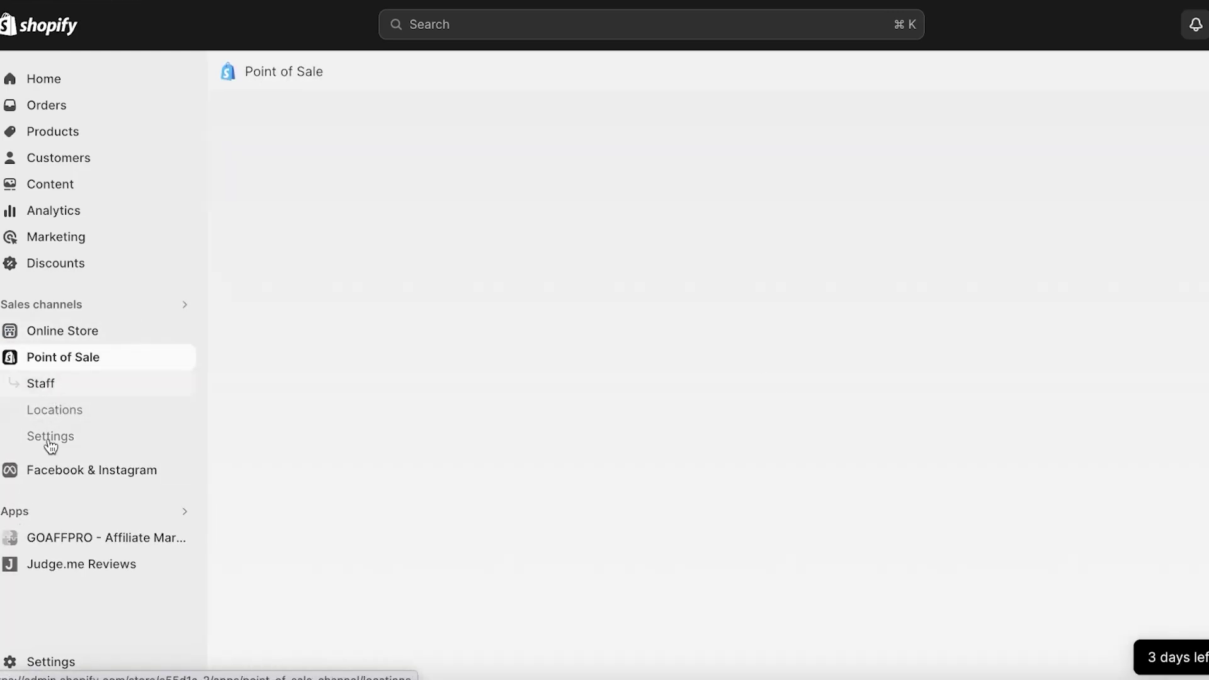
left_click(47, 475)
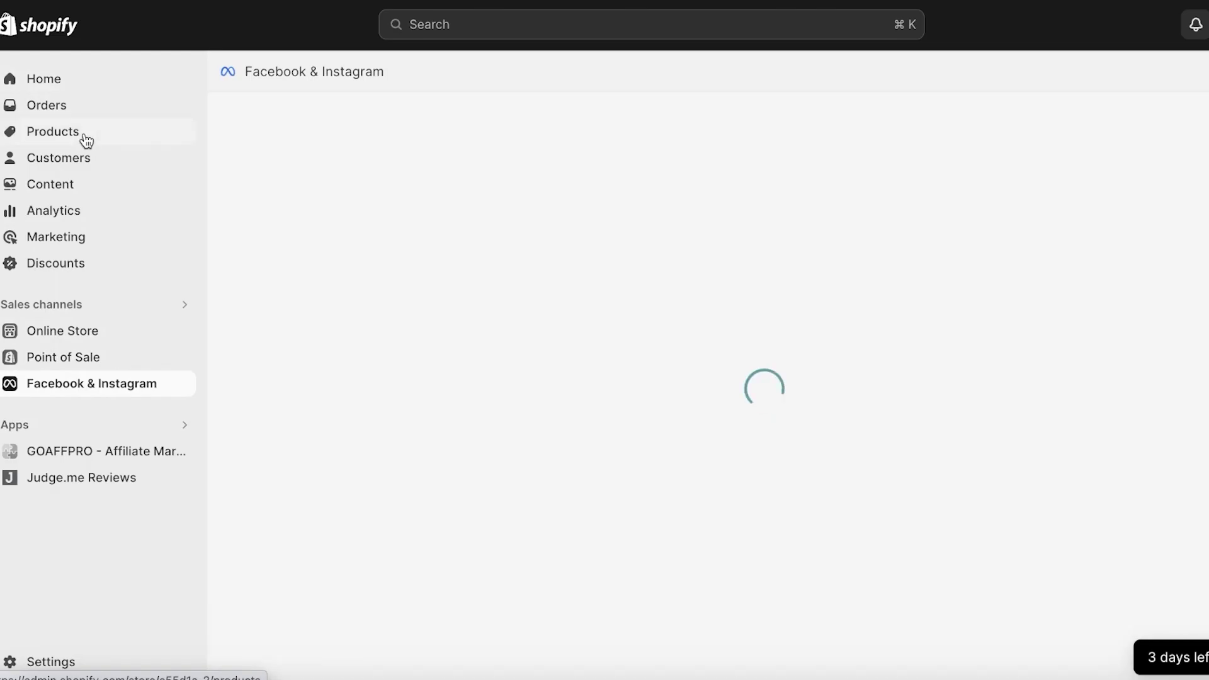
left_click(87, 140)
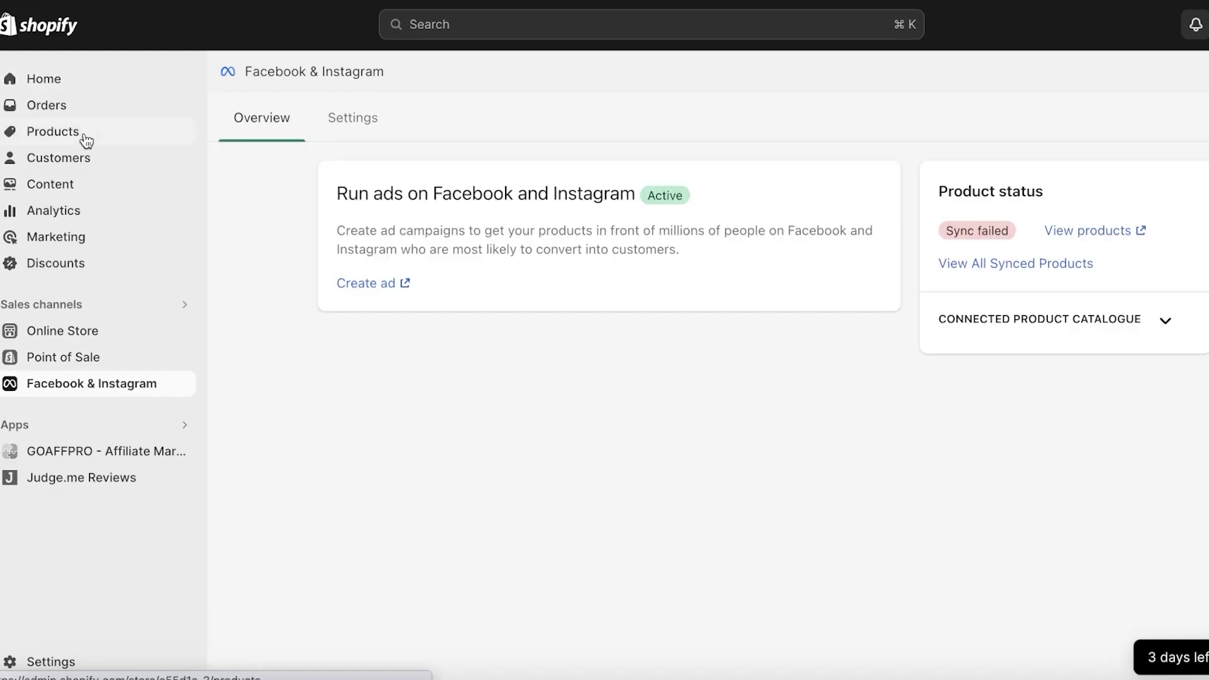
left_click(87, 140)
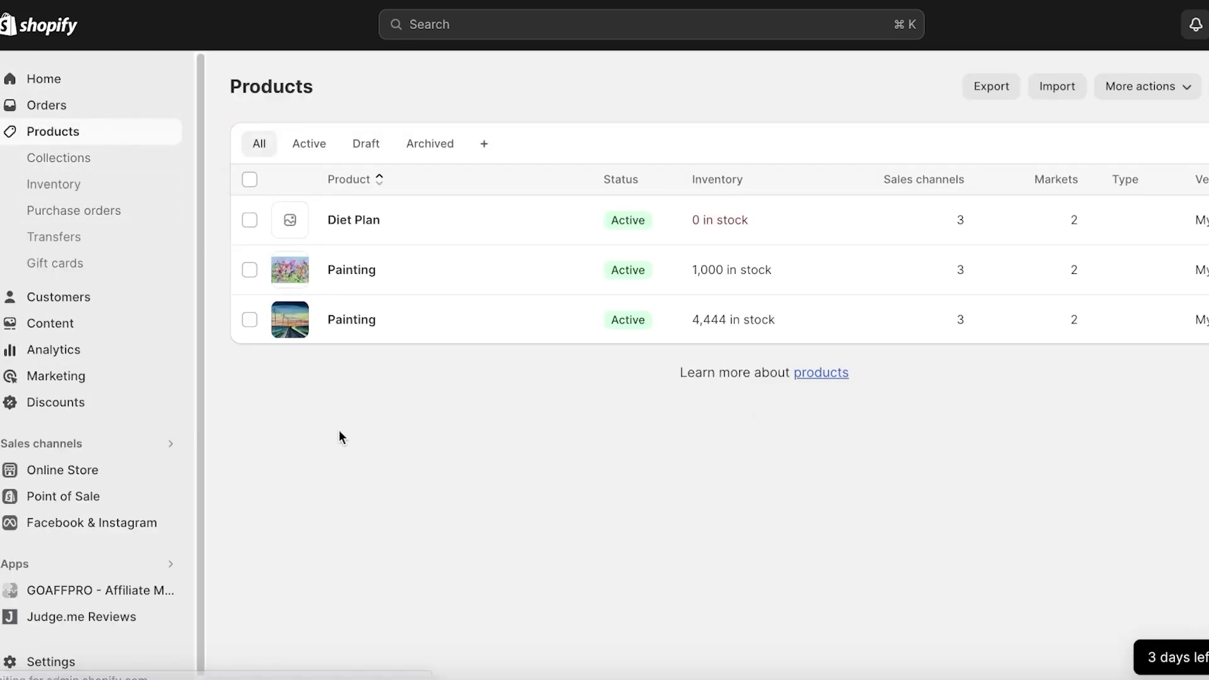
- Exclude the Diet Plan product from the Facebook & Instagram sales channel
left_click(249, 220)
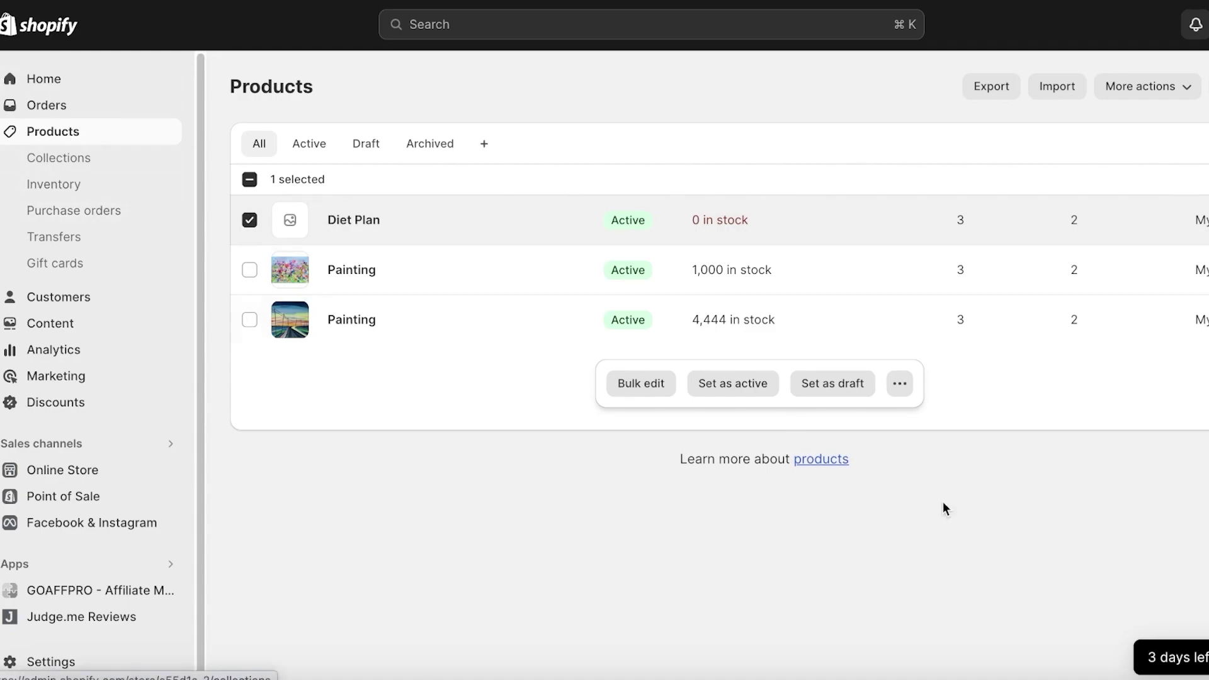
left_click(900, 386)
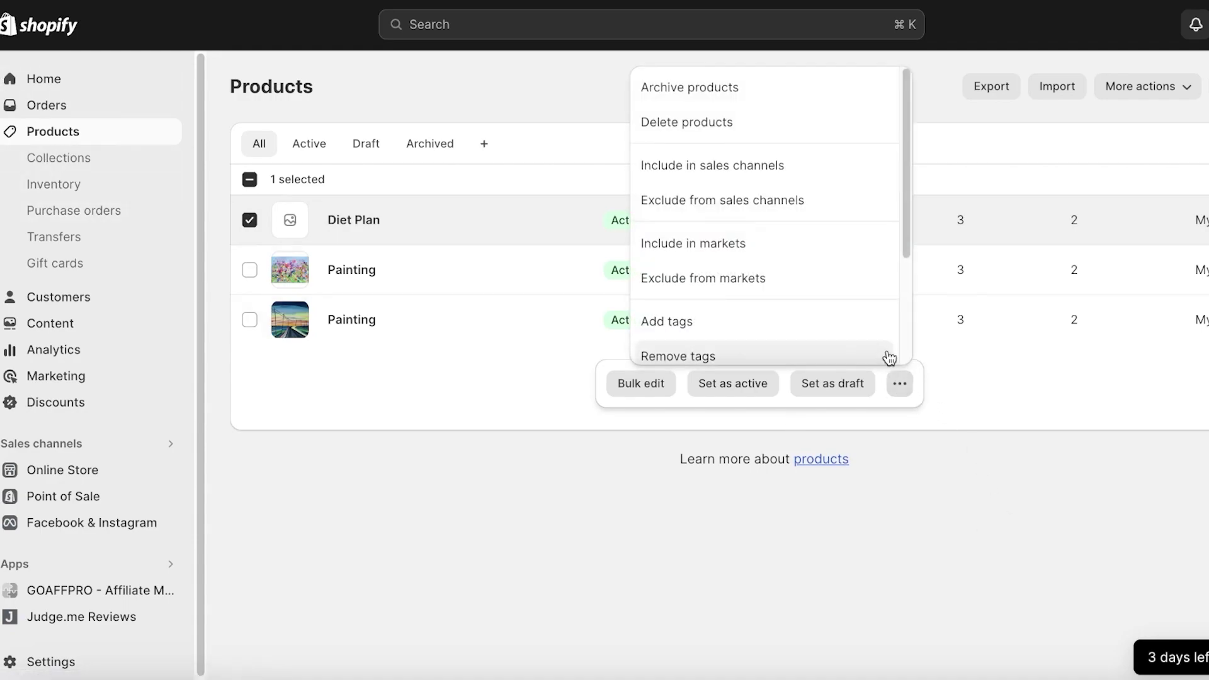
left_click(725, 290)
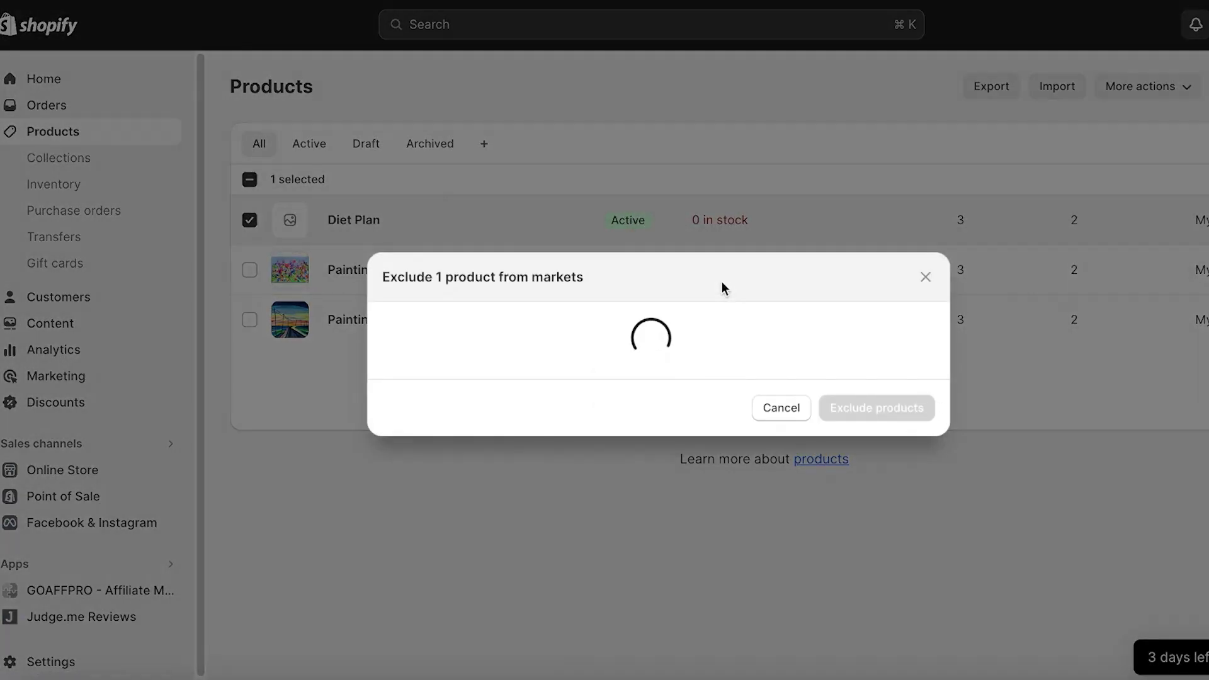
left_click(924, 219)
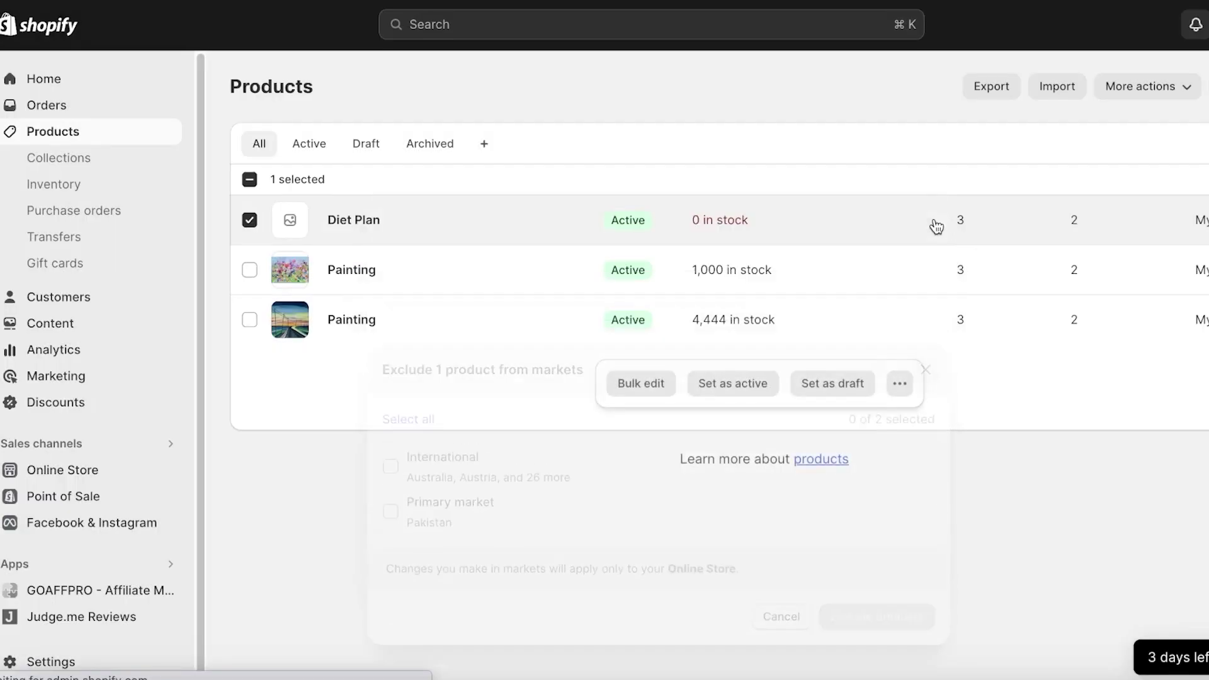
left_click(899, 384)
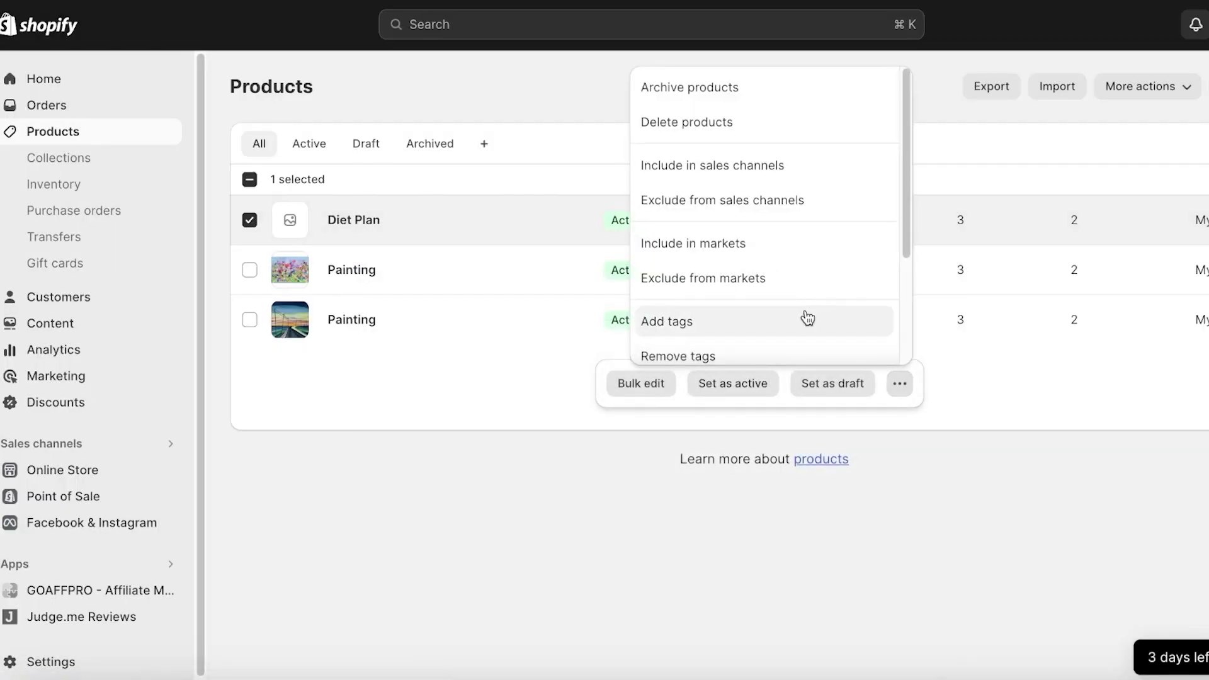
left_click(723, 200)
left_click(418, 388)
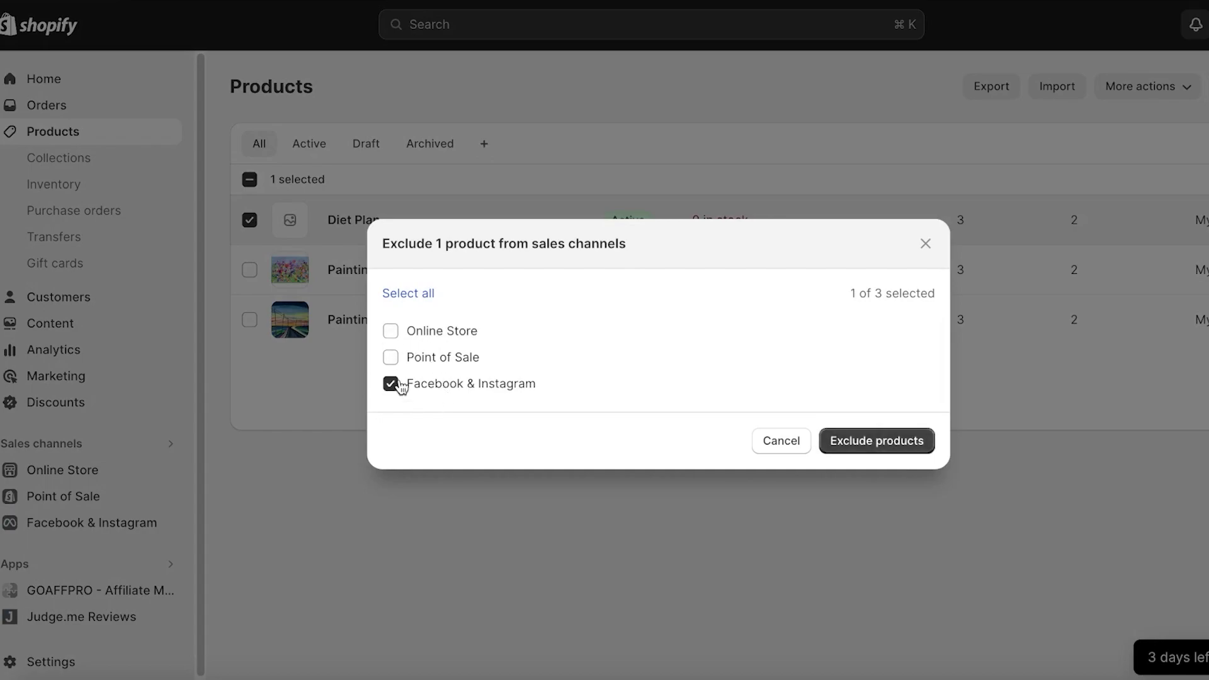
left_click(921, 441)
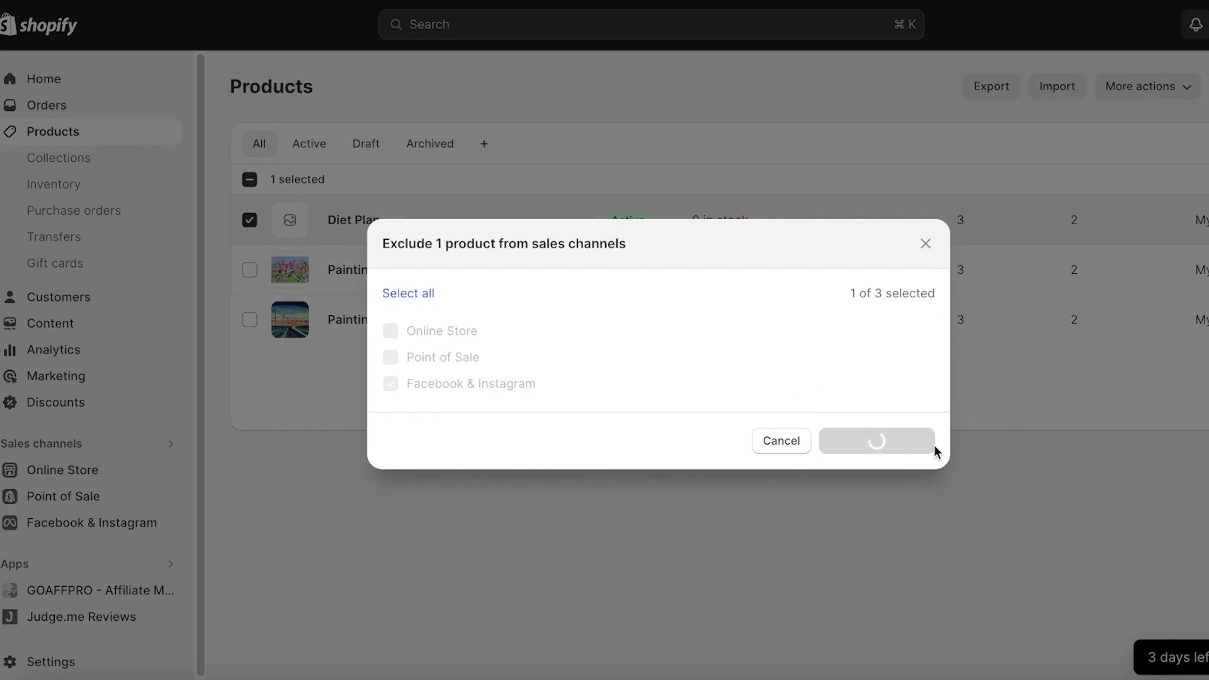